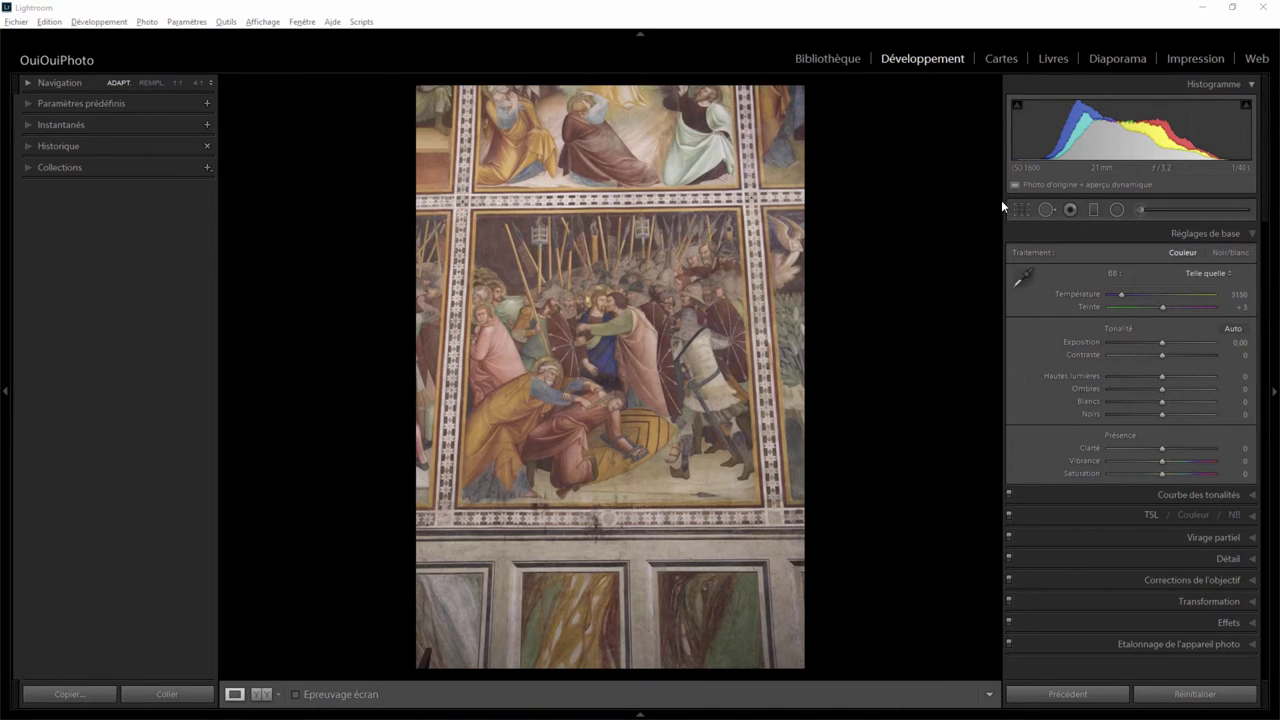
Step: Inspect Christ's face and halo at 1:1, then return to the whole-fresco view
{"action": "left_click", "coordinate": [580, 355]}
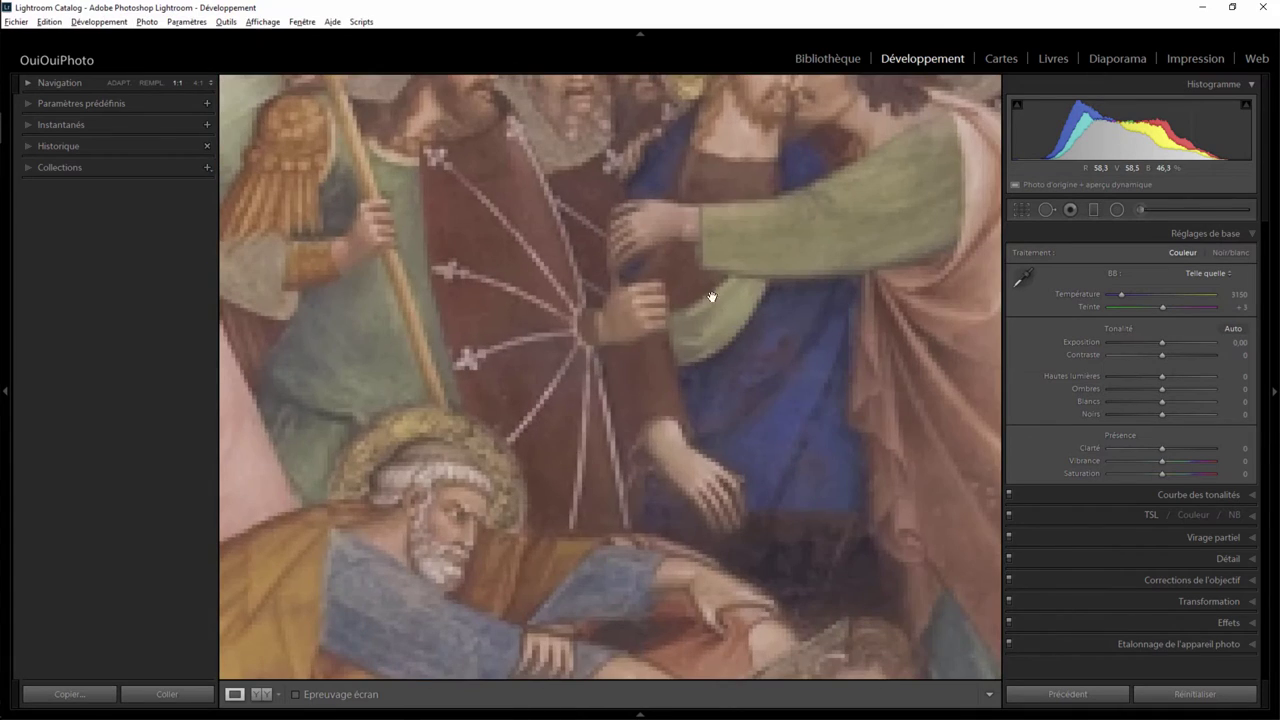
{"action": "left_click_drag", "start_coordinate": [757, 186], "coordinate": [646, 451]}
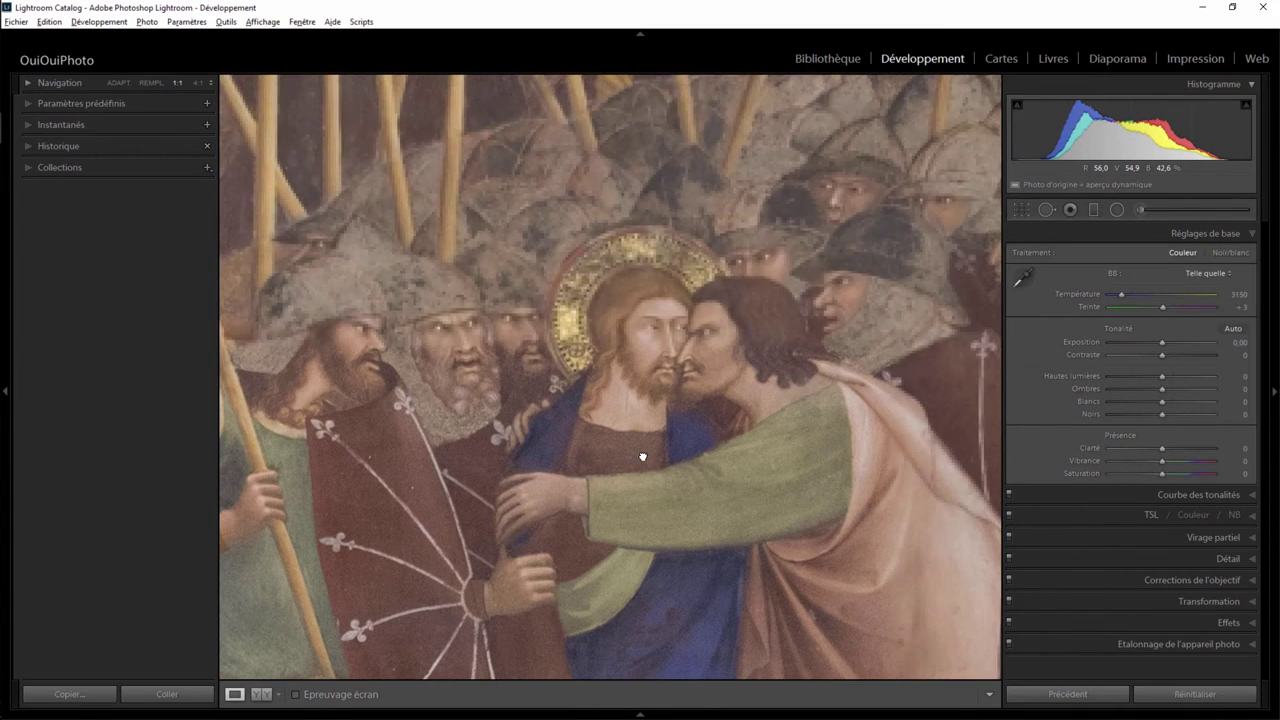
{"action": "left_click", "coordinate": [733, 383]}
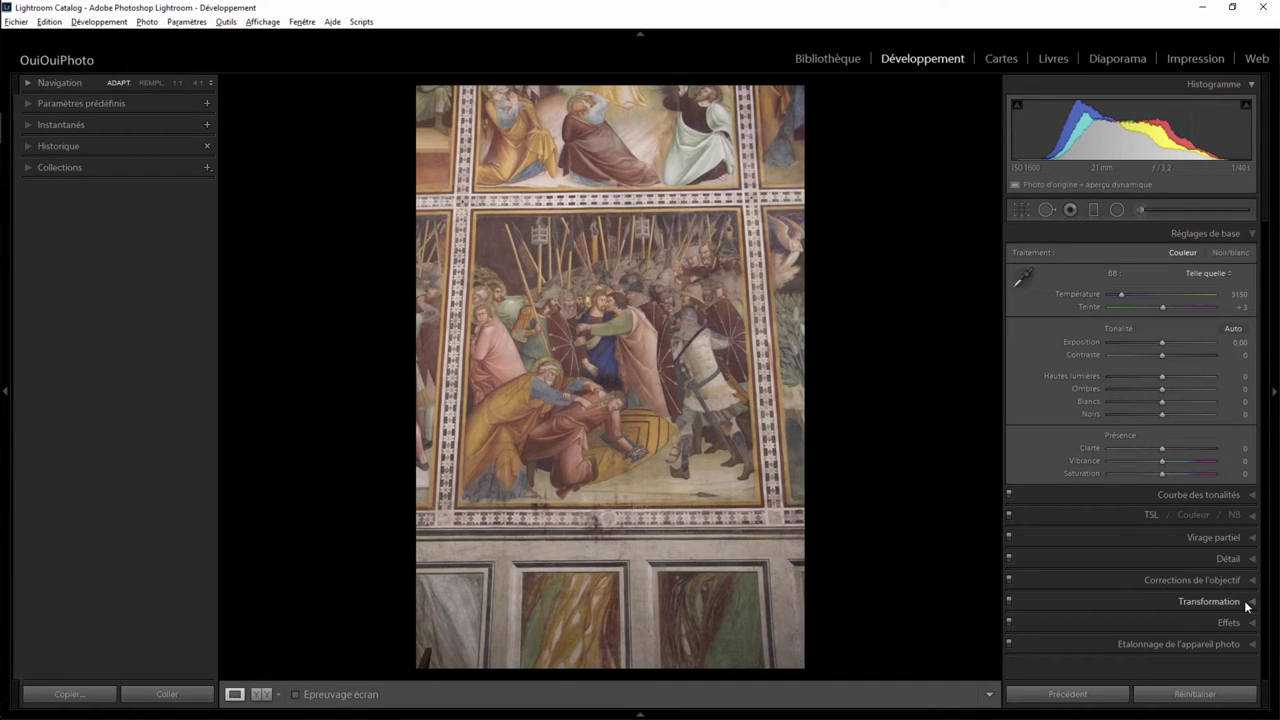
Step: Try the Upright Auto, Level, Vertical and Full corrections, then switch to Guided
{"action": "left_click", "coordinate": [1251, 603]}
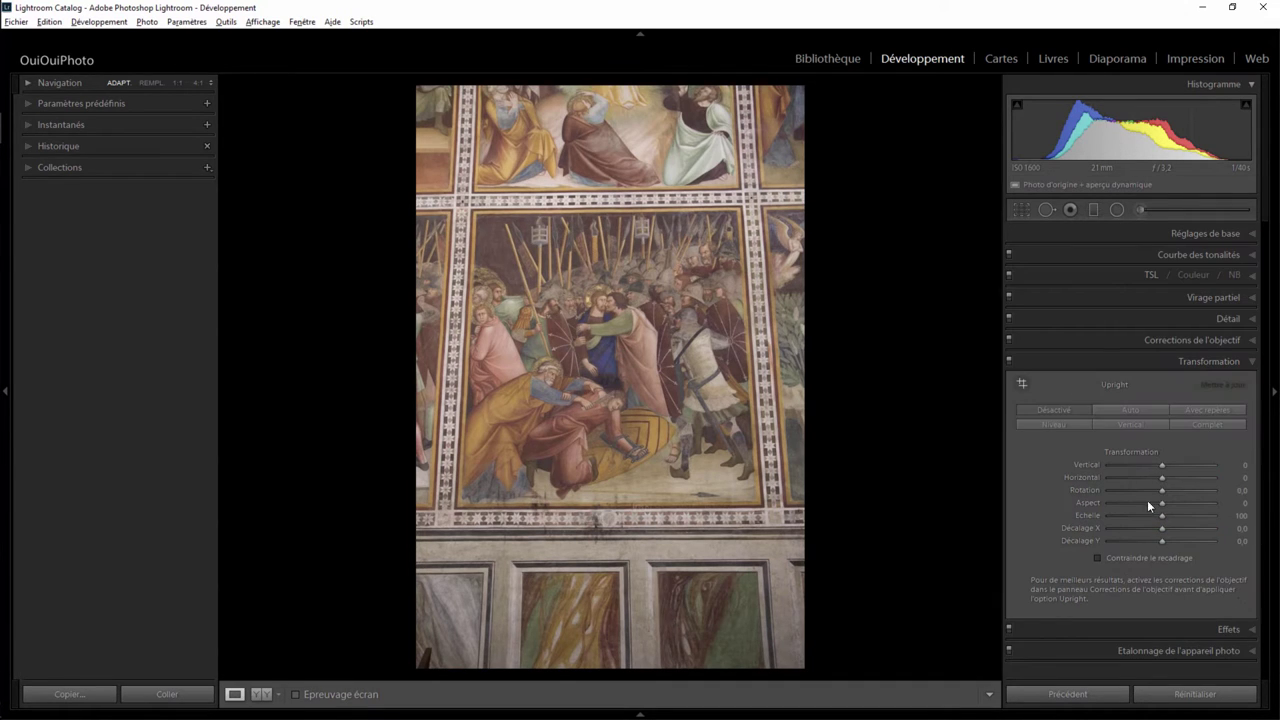
{"action": "left_click", "coordinate": [1124, 410]}
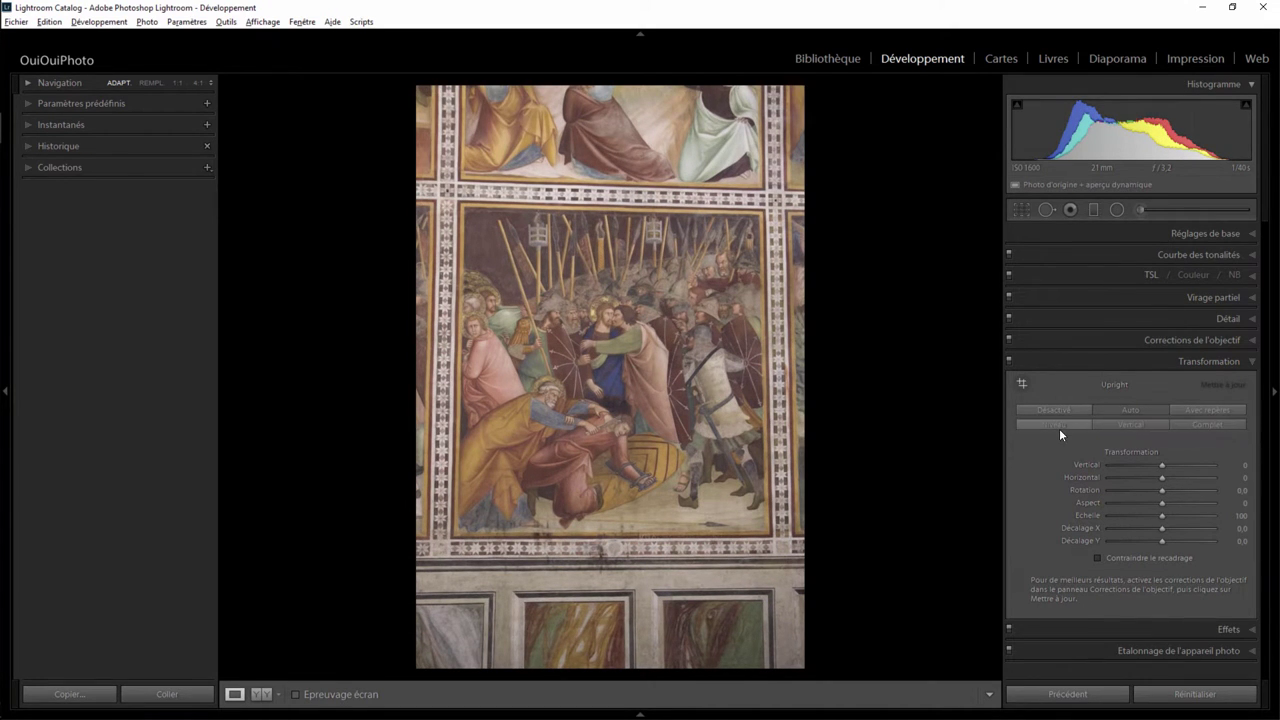
{"action": "left_click", "coordinate": [1059, 428]}
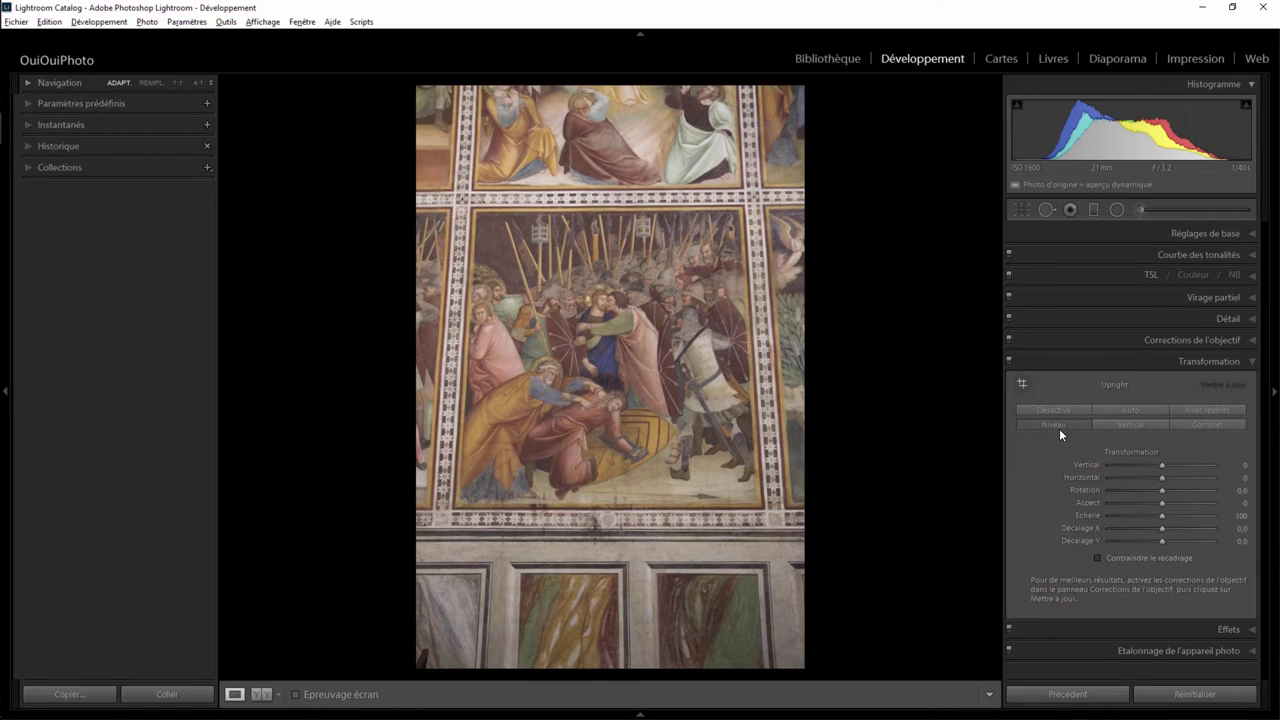
{"action": "left_click", "coordinate": [1129, 428]}
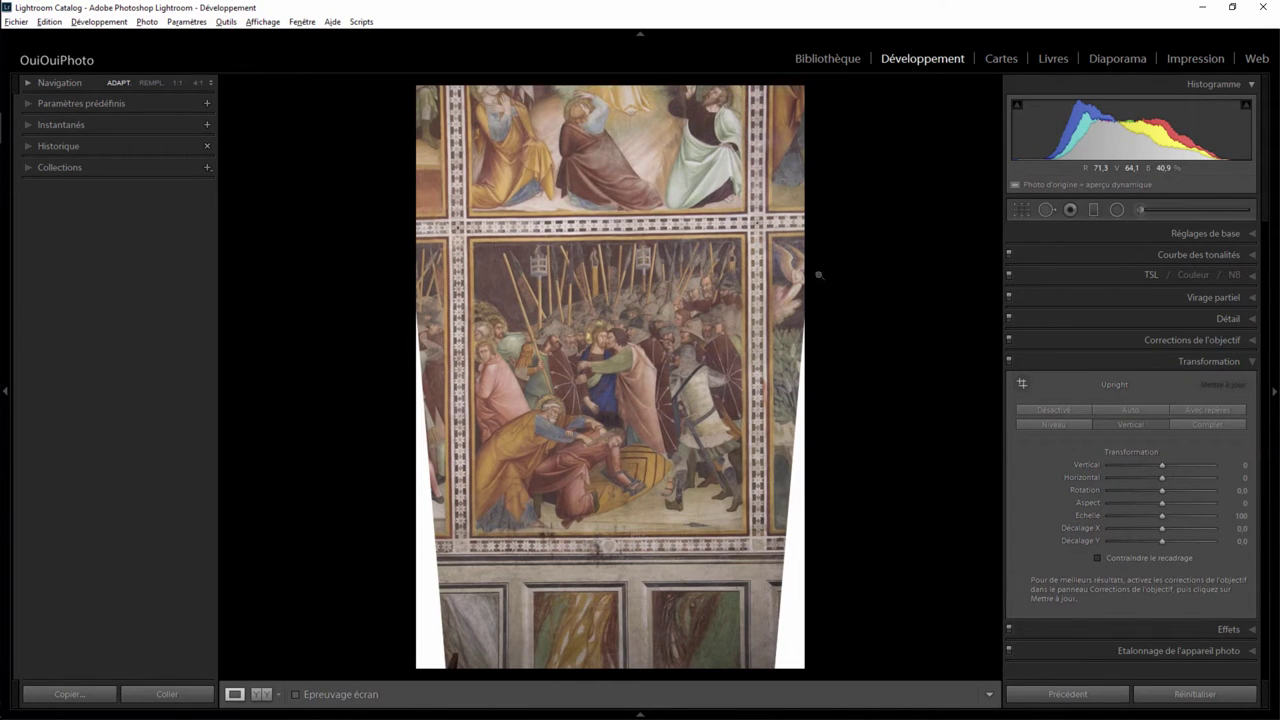
{"action": "left_click", "coordinate": [1199, 424]}
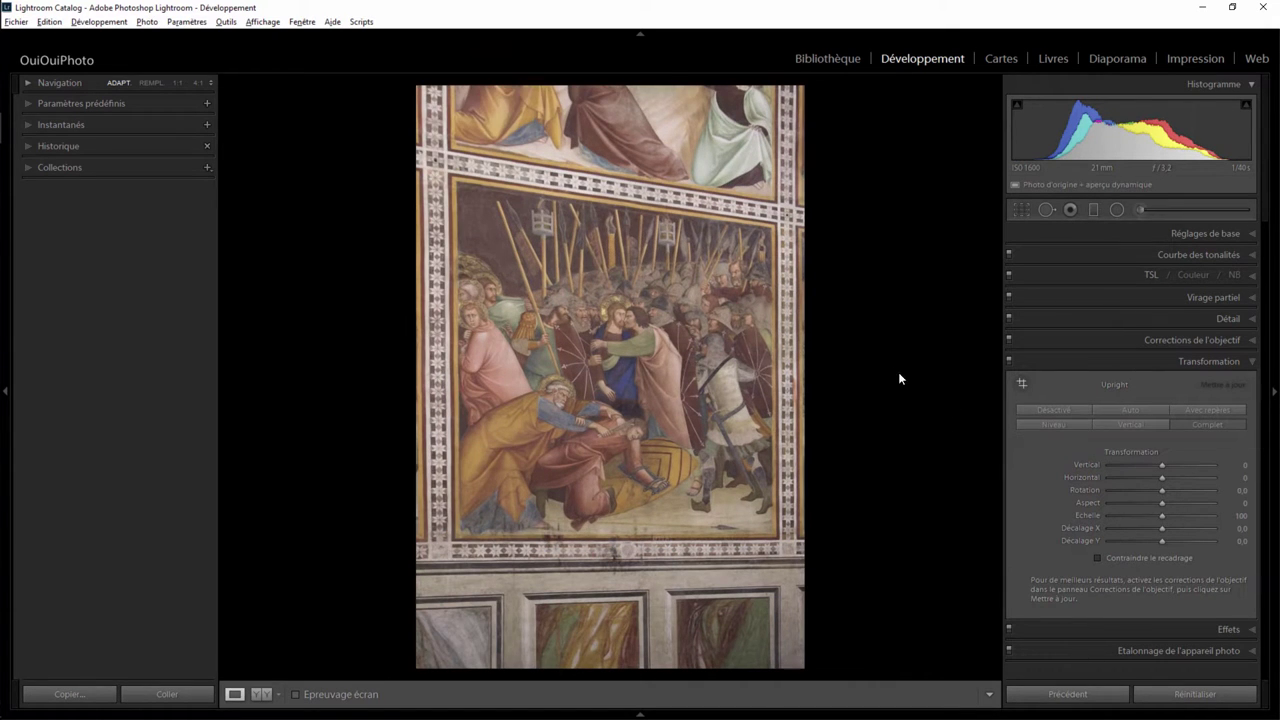
{"action": "left_click", "coordinate": [1203, 410]}
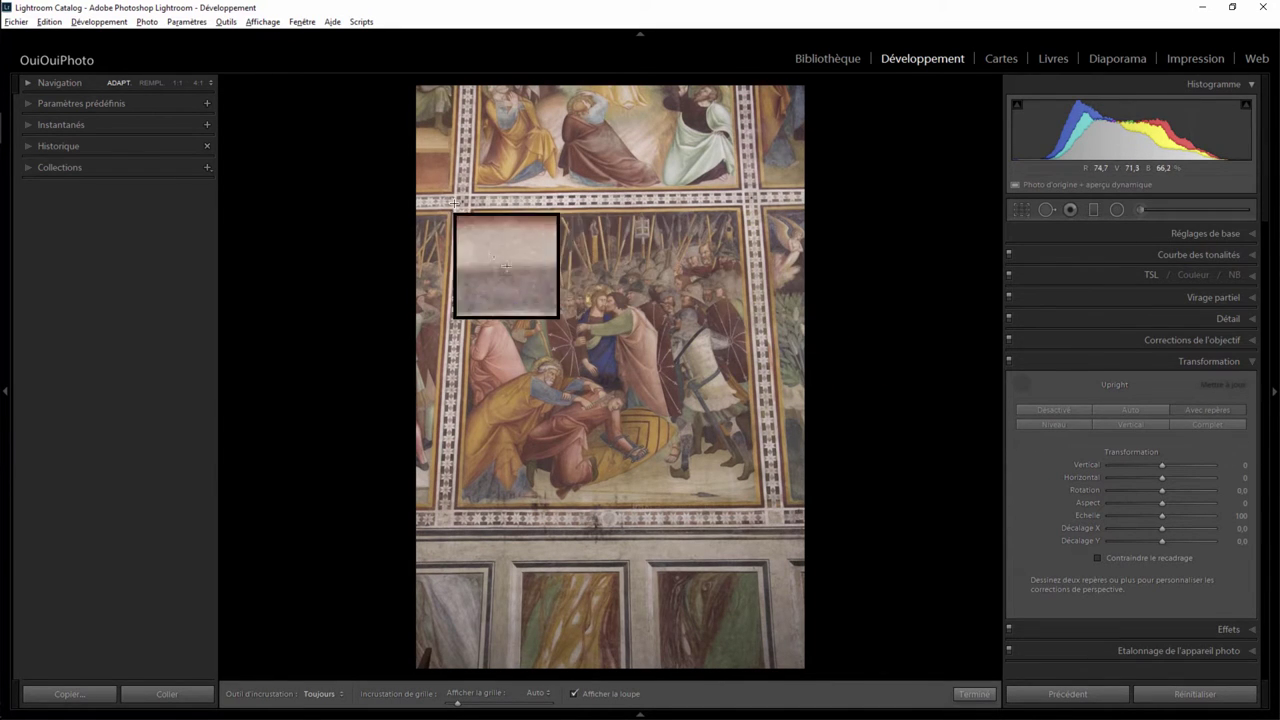
Step: Draw Guided Upright guides along the fresco's top, bottom, right and left borders
{"action": "left_click_drag", "start_coordinate": [424, 201], "coordinate": [810, 198]}
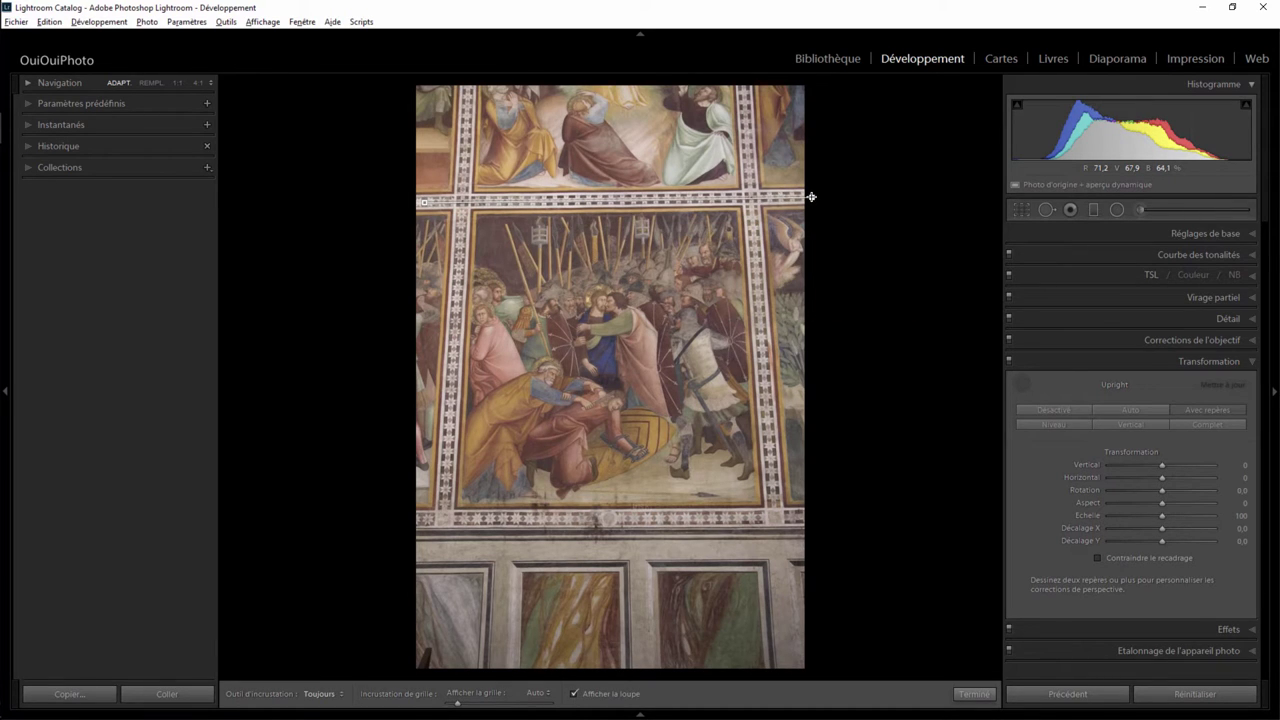
{"action": "left_click_drag", "start_coordinate": [812, 196], "coordinate": [812, 197]}
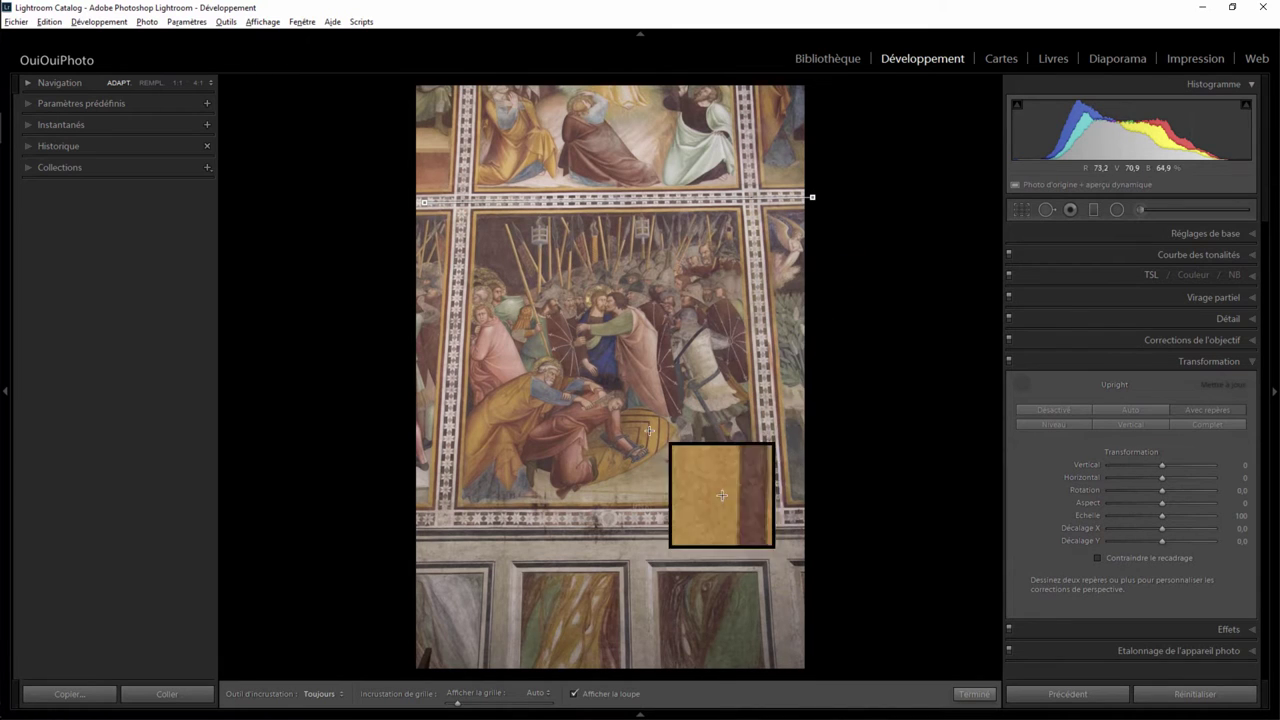
{"action": "mouse_move", "coordinate": [426, 519]}
{"action": "left_mouse_down"}
{"action": "mouse_move", "coordinate": [863, 502]}
{"action": "mouse_move", "coordinate": [881, 515]}
{"action": "left_mouse_up"}
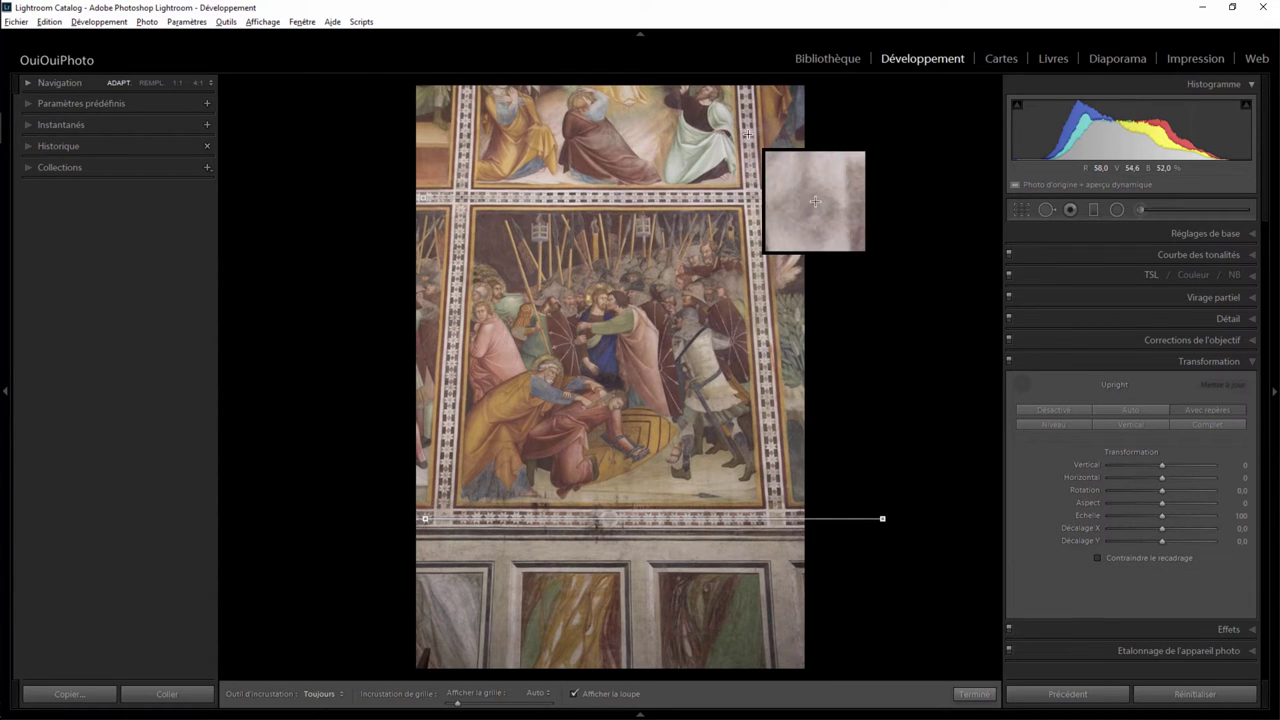
{"action": "left_click_drag", "start_coordinate": [748, 134], "coordinate": [780, 560]}
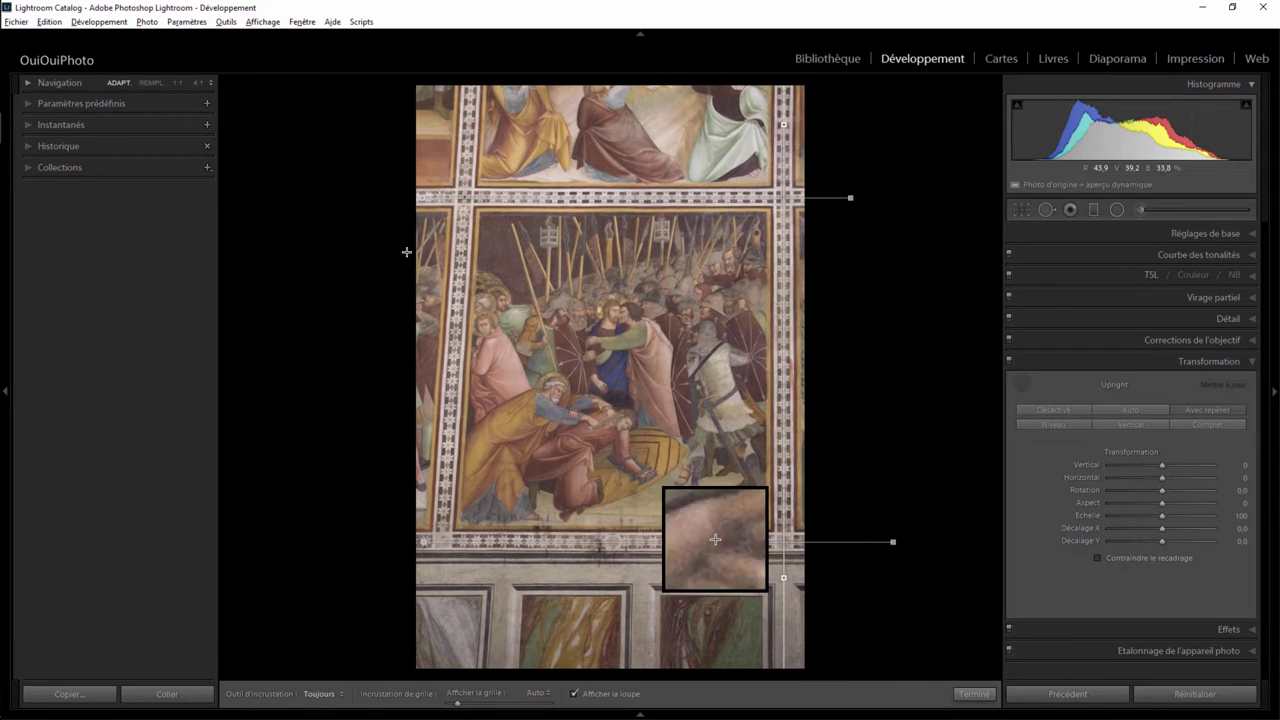
{"action": "left_click_drag", "start_coordinate": [469, 113], "coordinate": [438, 574]}
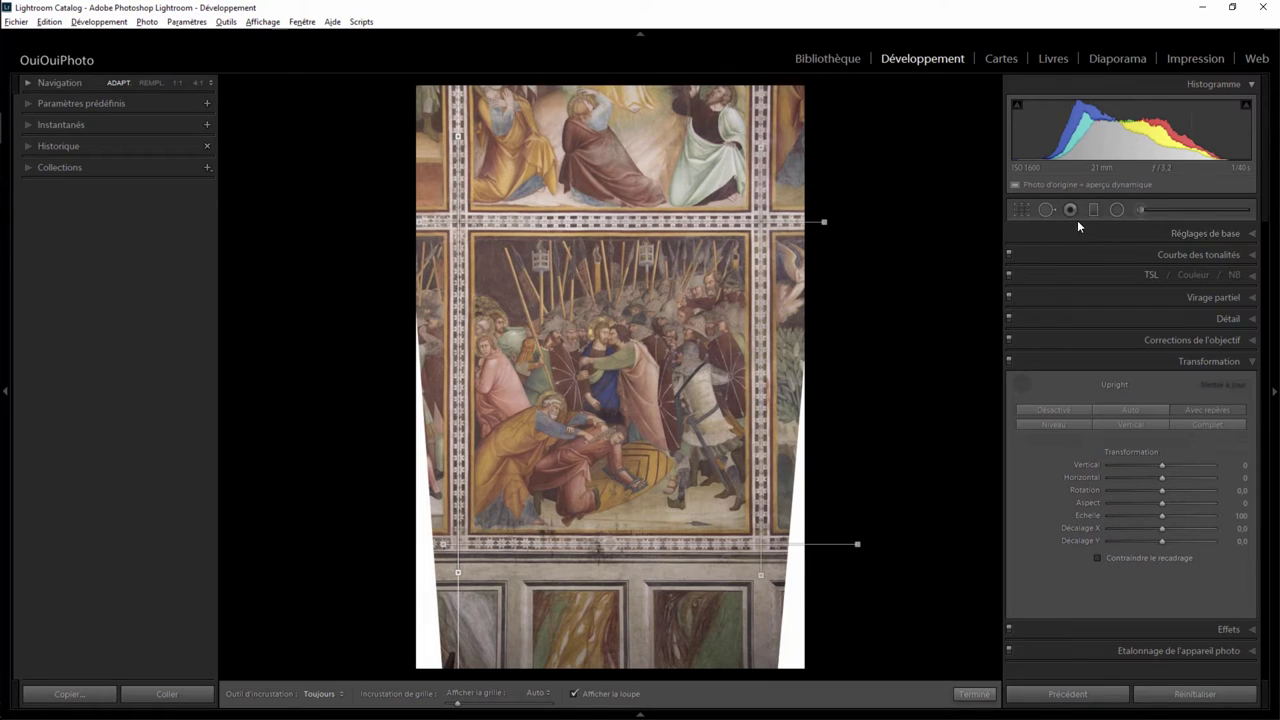
Step: Crop to a 1 x 1 square framing only the central fresco panel
{"action": "left_click", "coordinate": [1253, 237]}
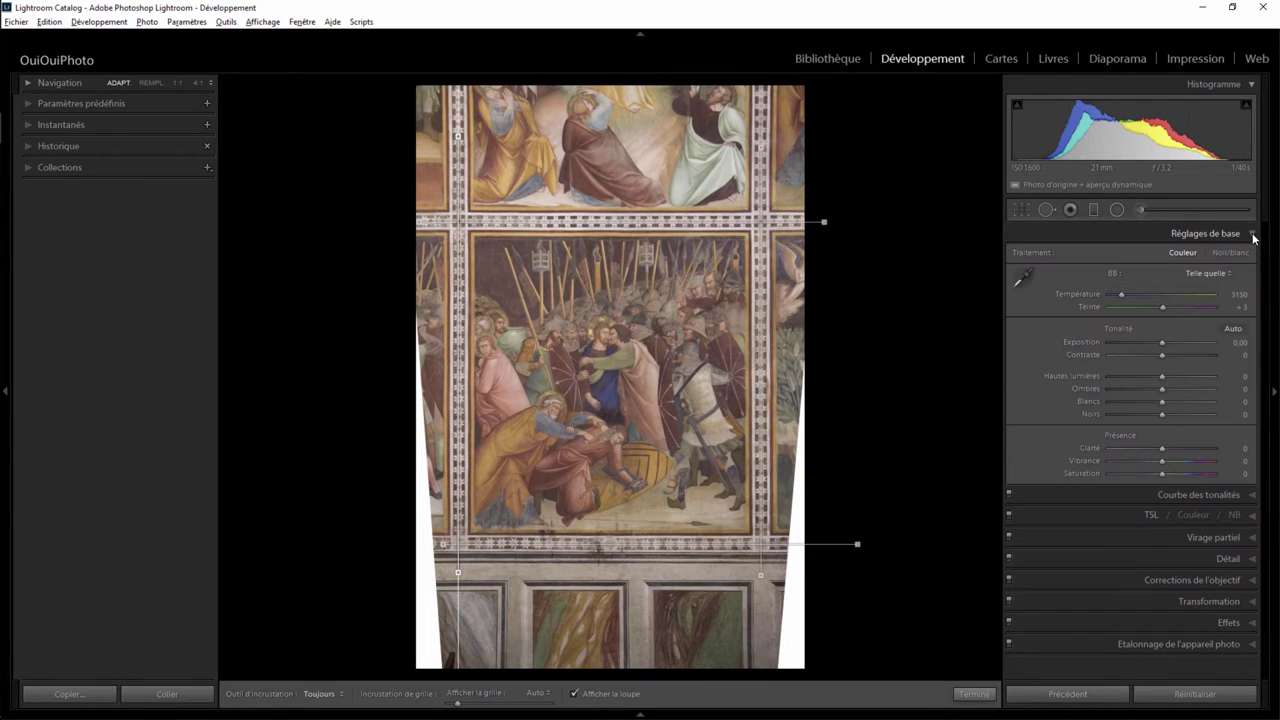
{"action": "left_click", "coordinate": [1021, 209]}
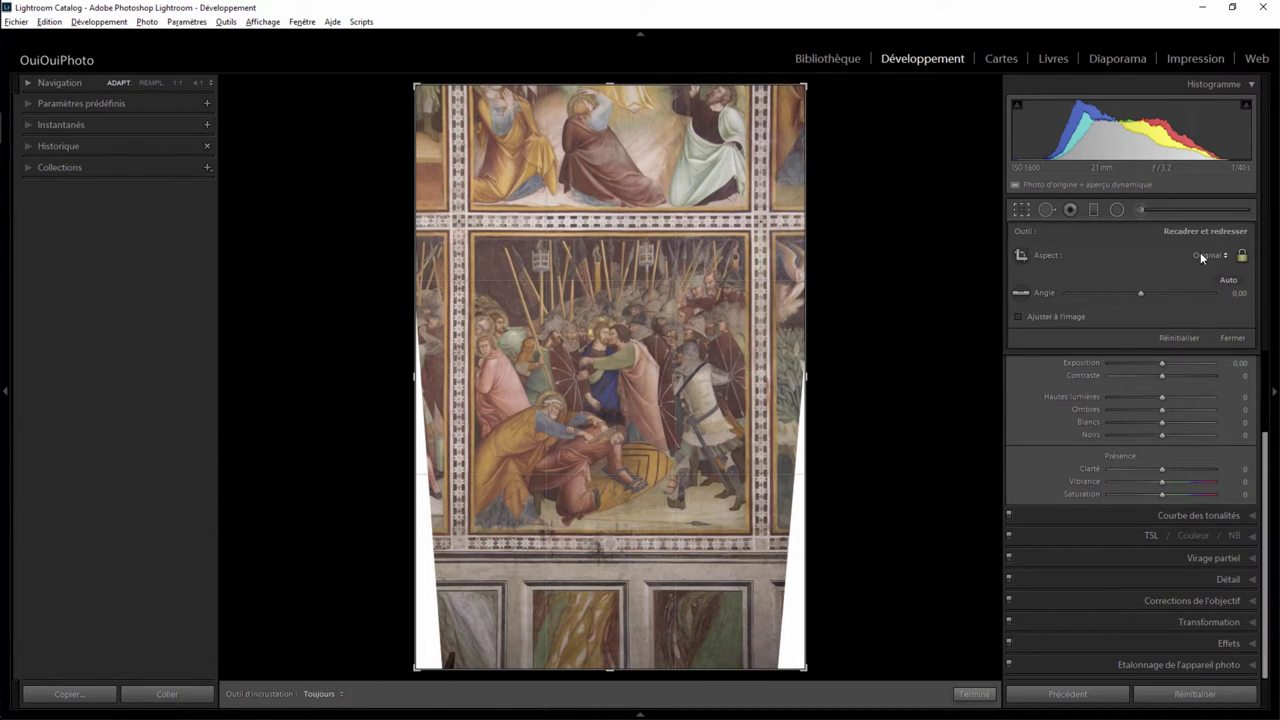
{"action": "left_click", "coordinate": [1200, 252]}
{"action": "left_click", "coordinate": [1075, 319]}
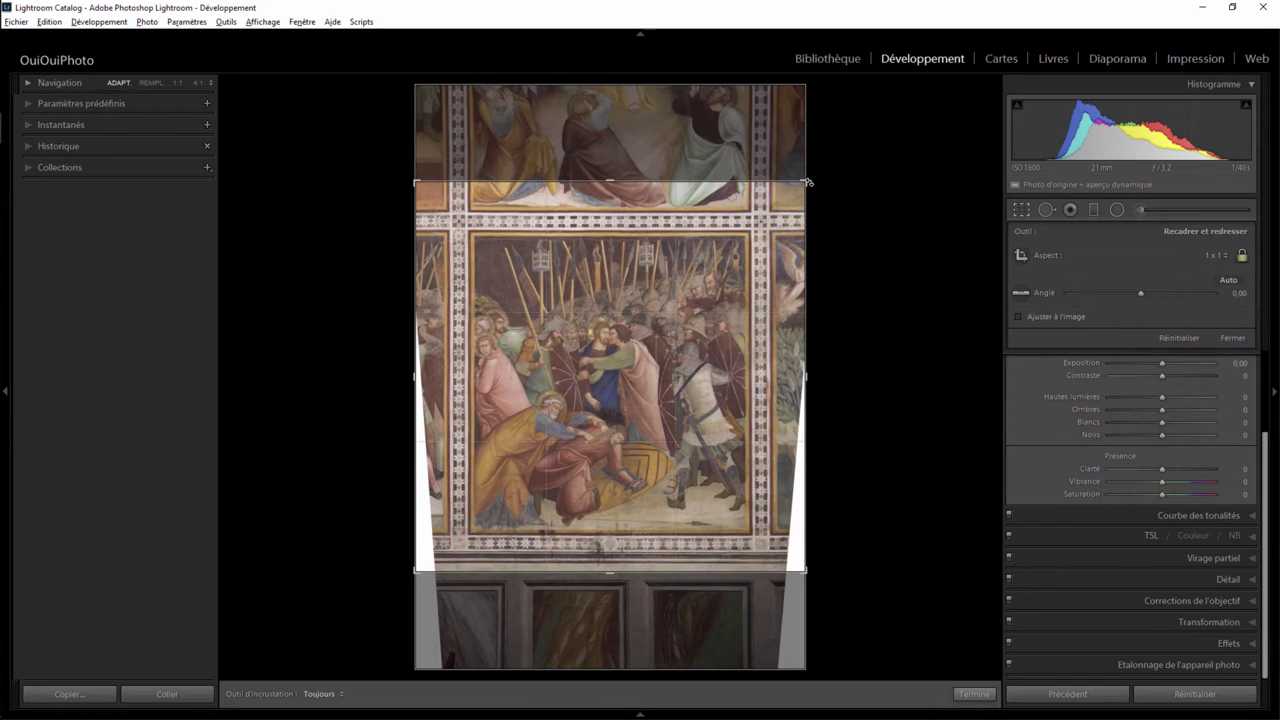
{"action": "left_click_drag", "start_coordinate": [806, 183], "coordinate": [789, 191]}
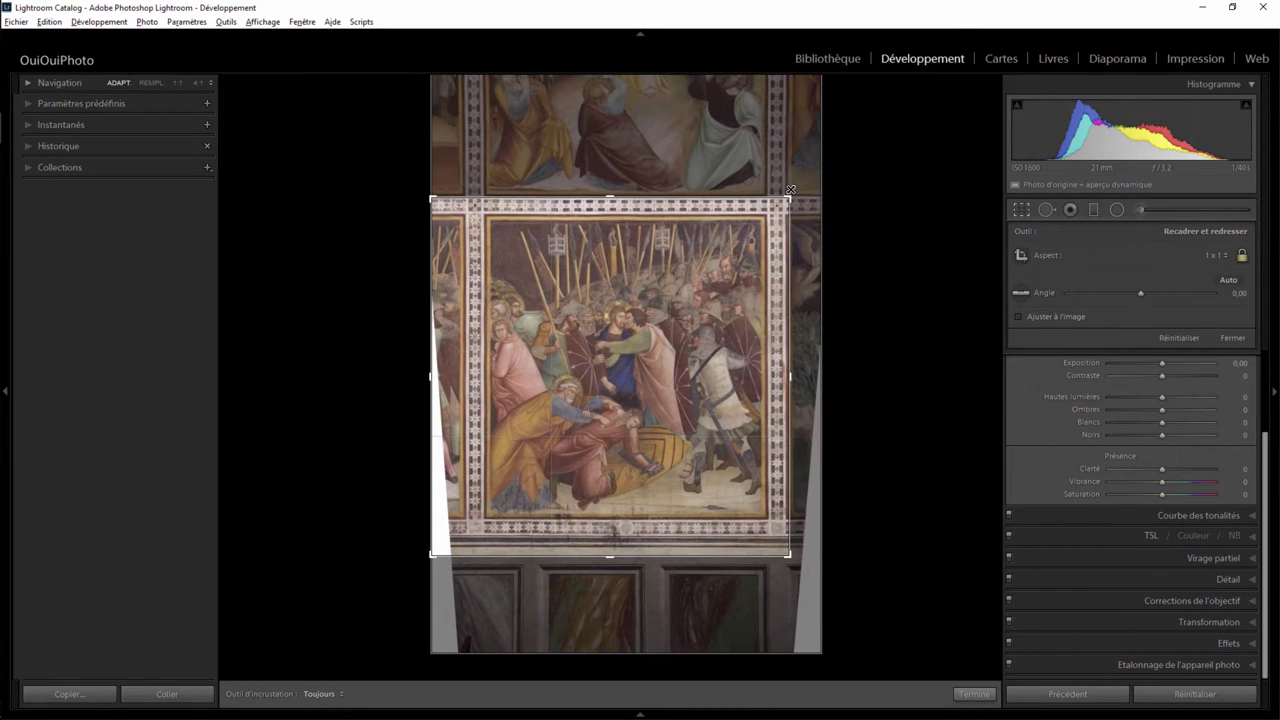
{"action": "left_click_drag", "start_coordinate": [733, 230], "coordinate": [731, 238]}
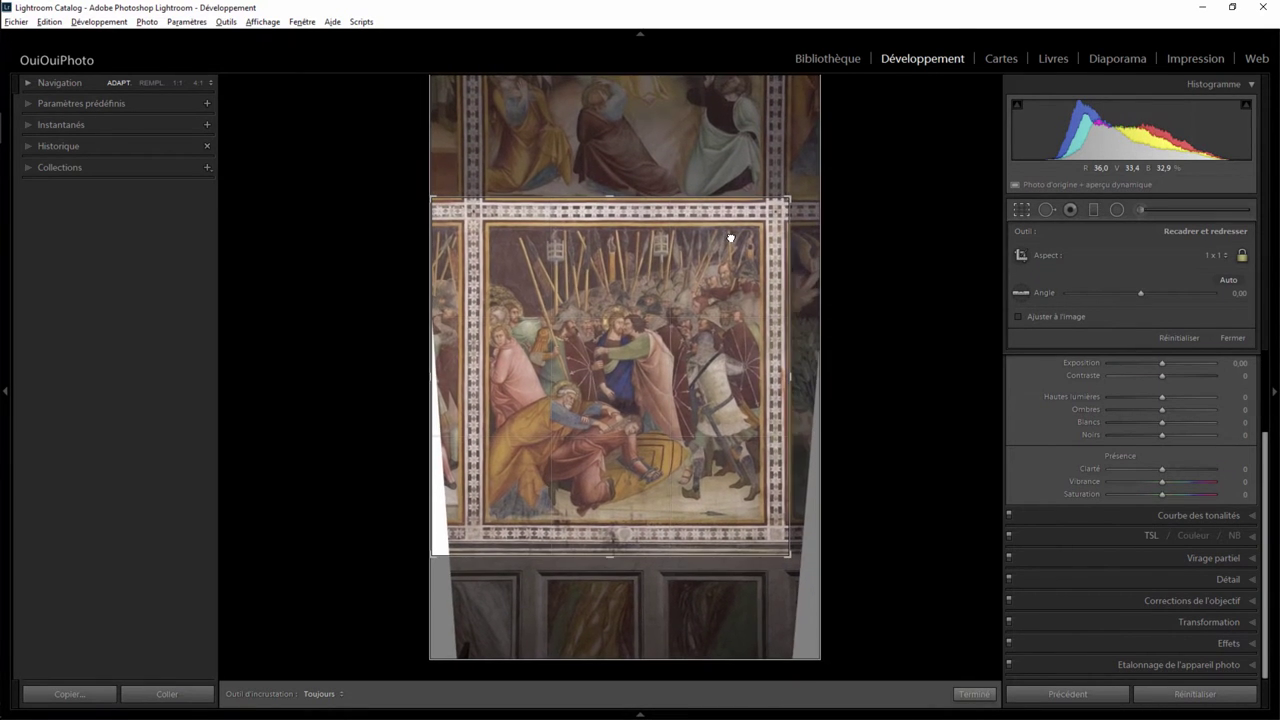
{"action": "left_click_drag", "start_coordinate": [433, 554], "coordinate": [446, 541]}
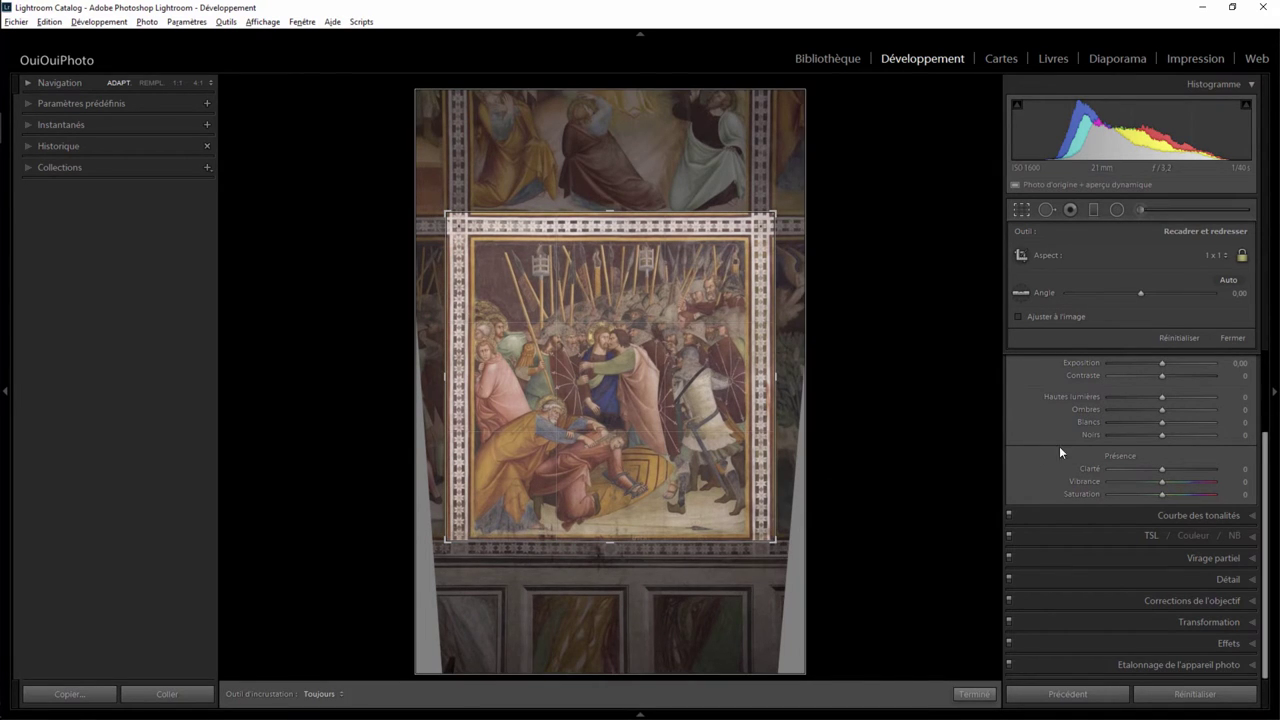
Step: Set the Transform Aspect to -32 and reposition the fresco inside the square crop
{"action": "left_click", "coordinate": [1254, 622]}
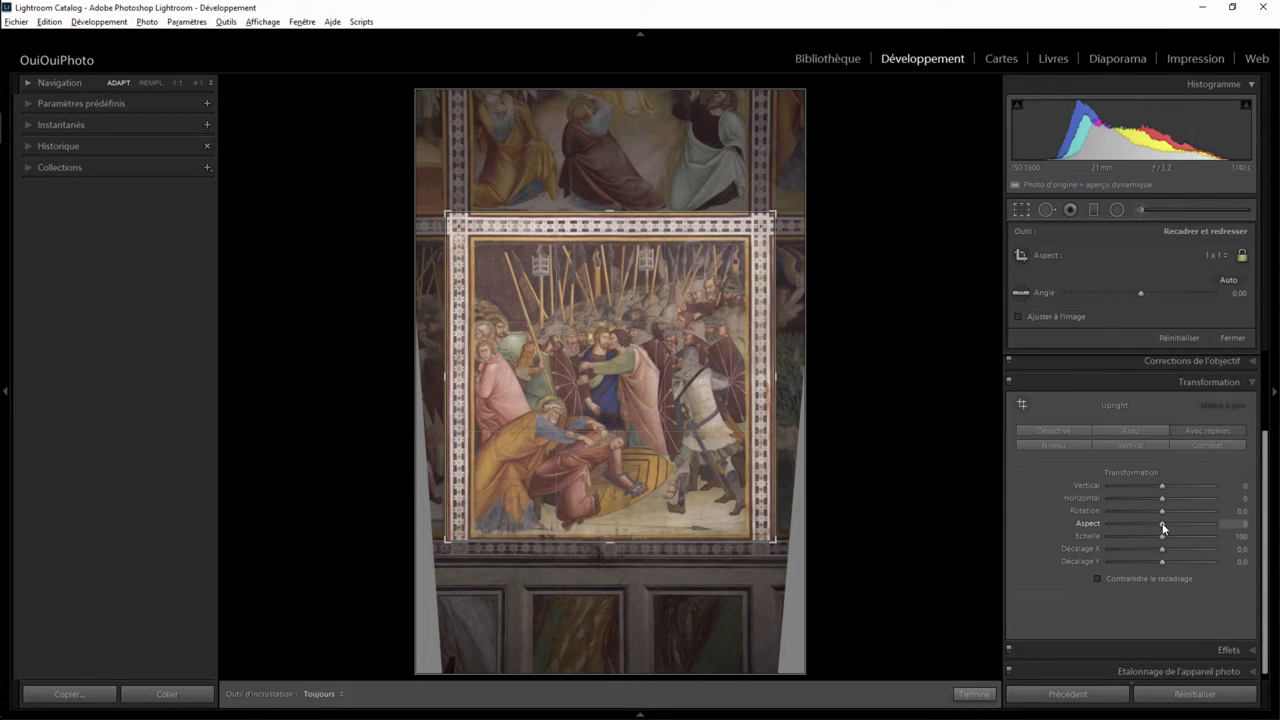
{"action": "left_click_drag", "start_coordinate": [1161, 522], "coordinate": [1131, 529]}
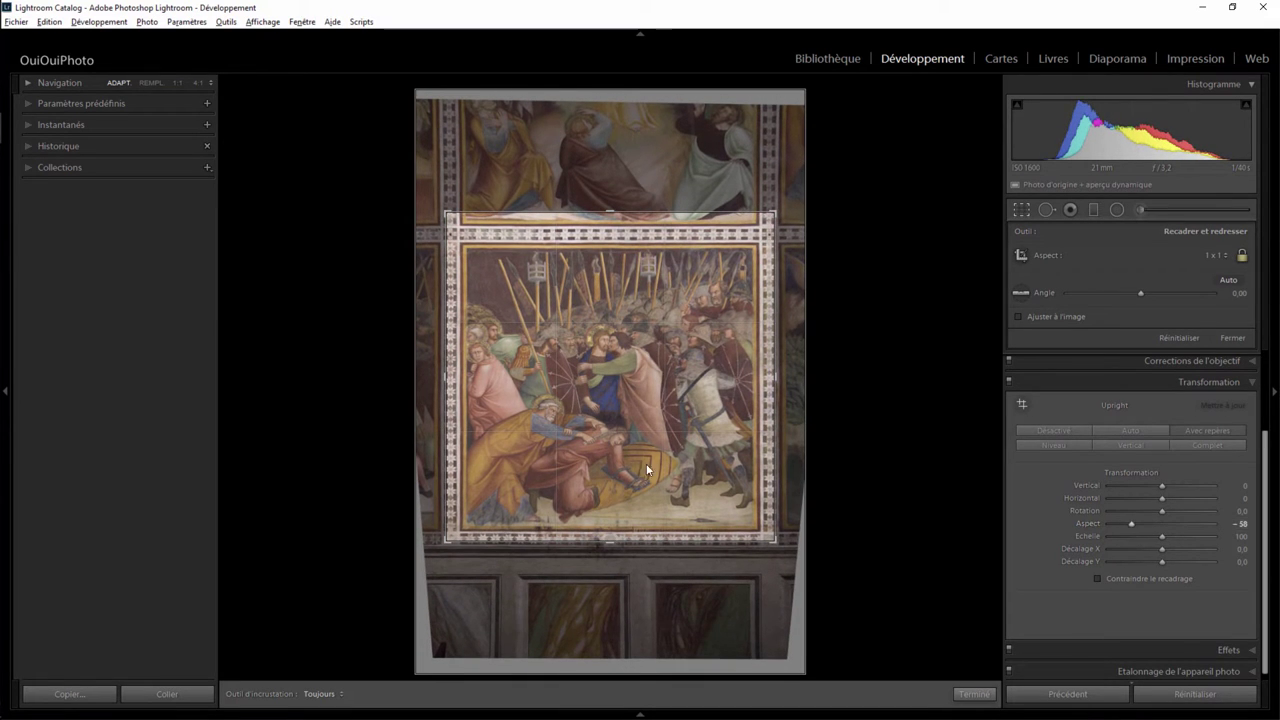
{"action": "left_click_drag", "start_coordinate": [622, 398], "coordinate": [622, 388]}
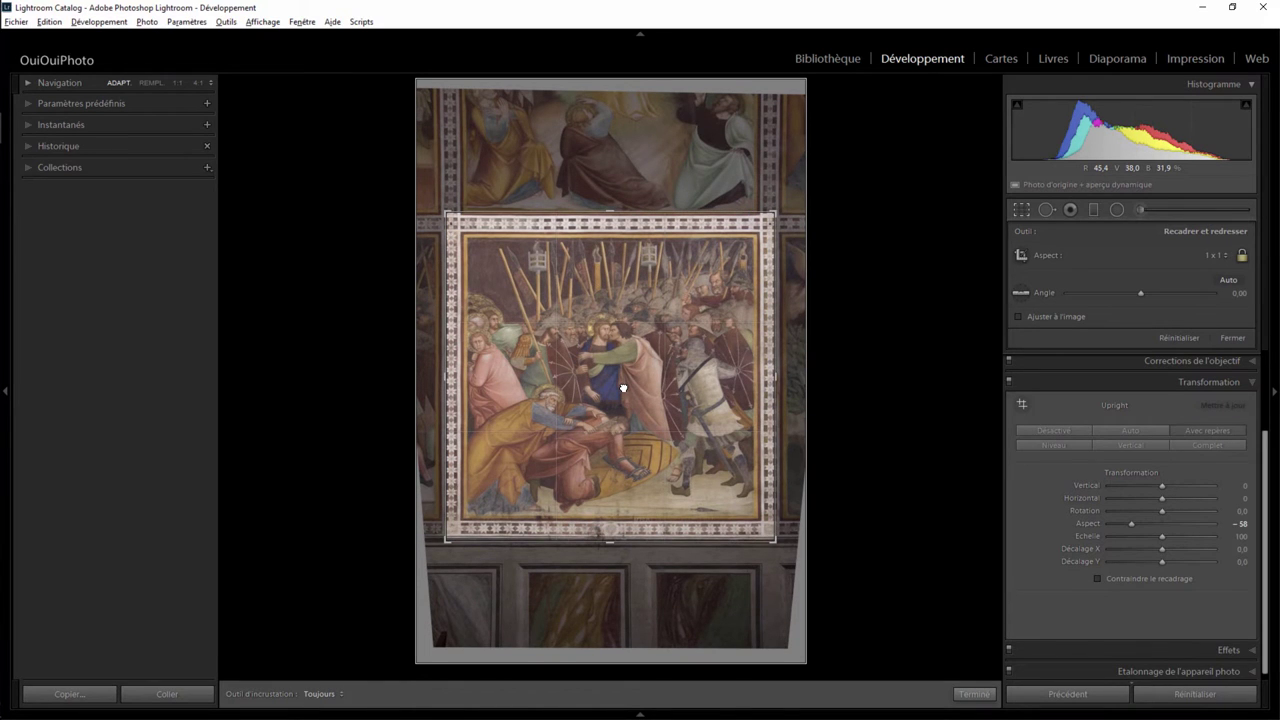
{"action": "left_click_drag", "start_coordinate": [1131, 524], "coordinate": [1142, 520]}
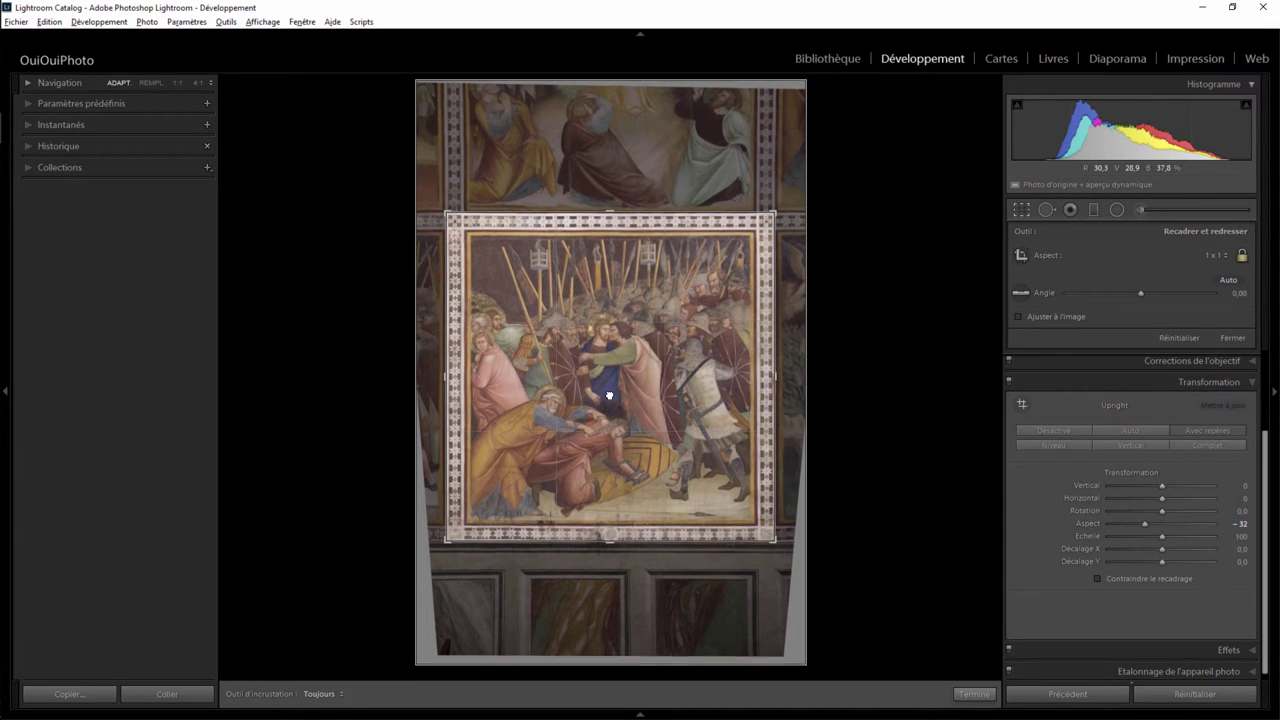
Step: Apply the crop and enable the Canon EF-S 17-55mm f/2.8 IS USM lens profile, comparing off and on
{"action": "left_click", "coordinate": [974, 693]}
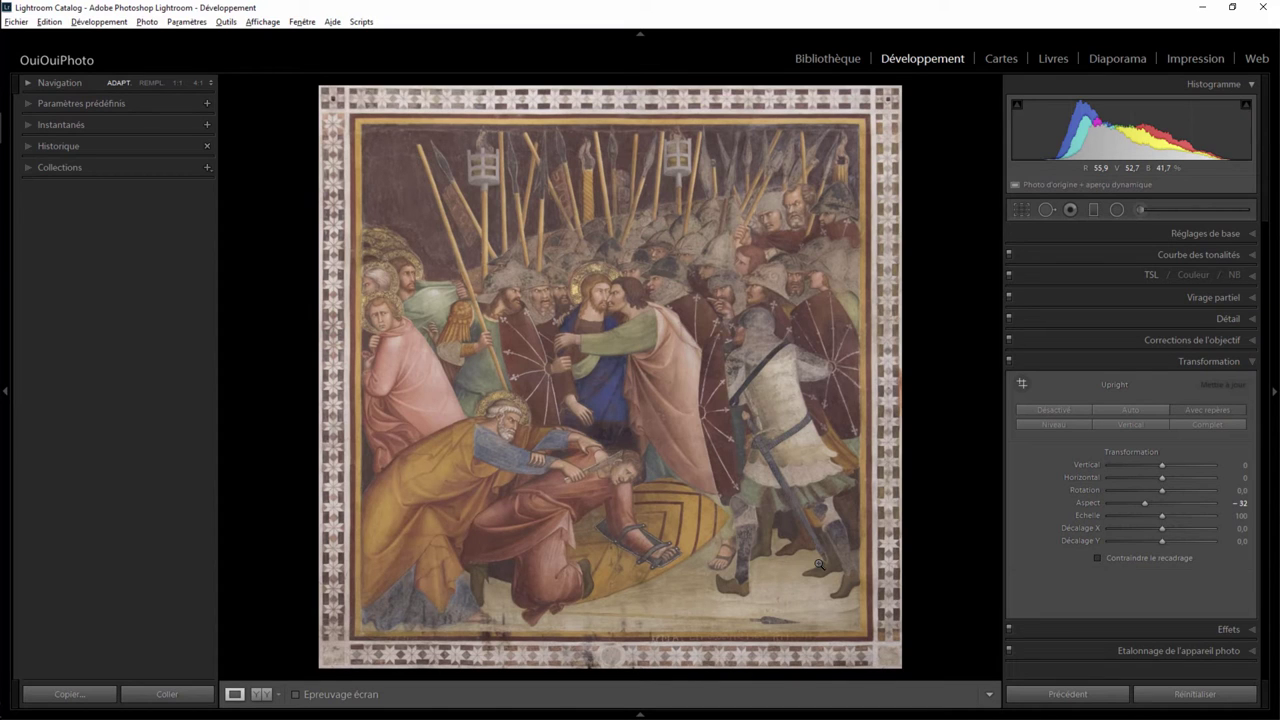
{"action": "left_click", "coordinate": [1251, 341]}
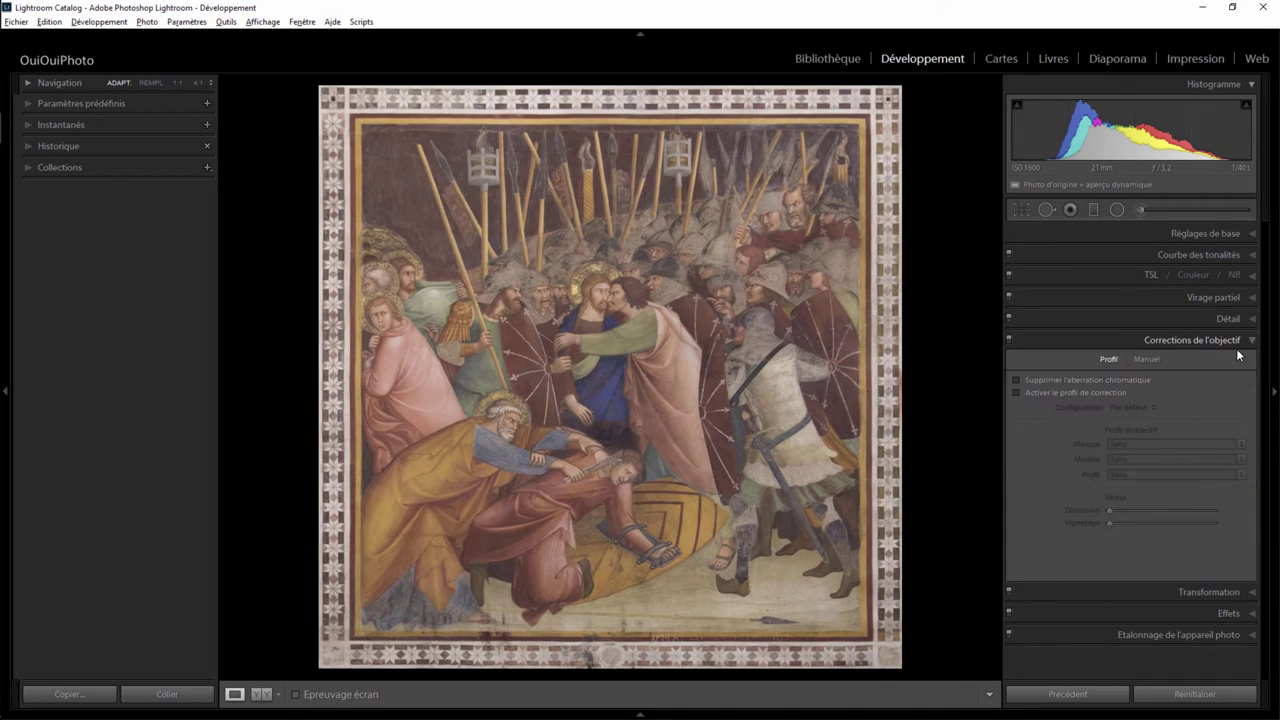
{"action": "left_click", "coordinate": [1028, 393]}
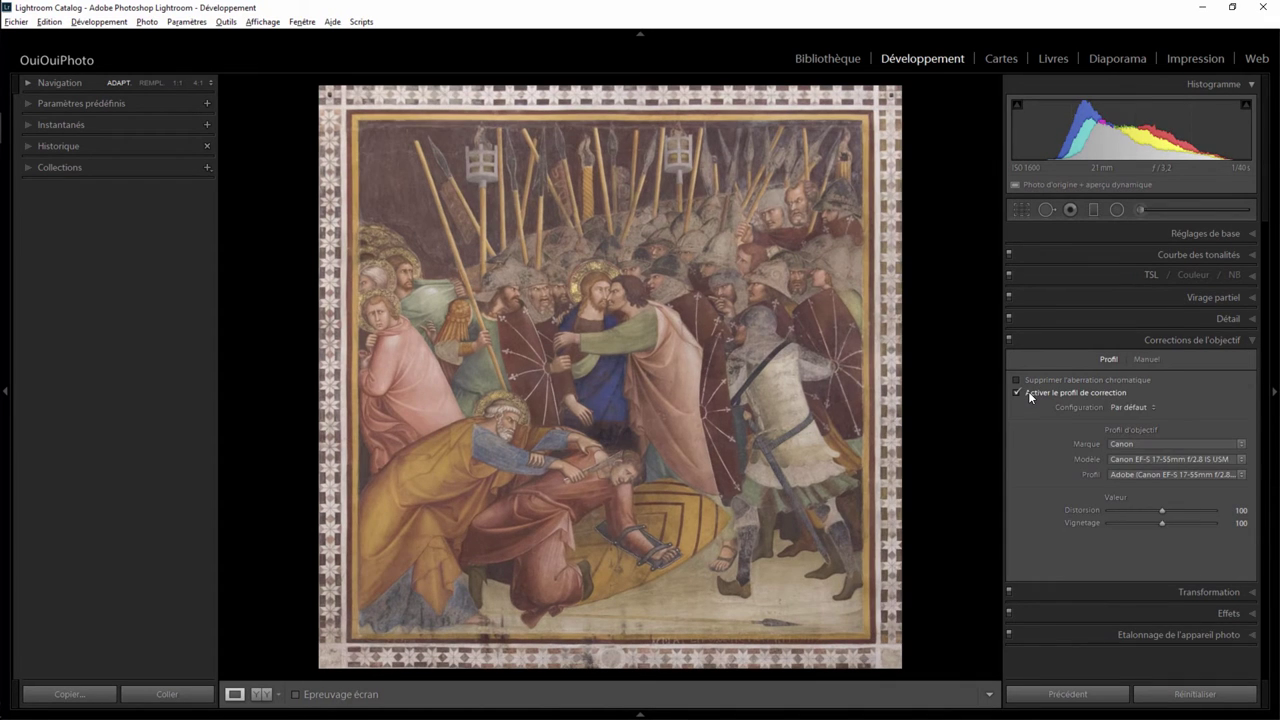
{"action": "left_click", "coordinate": [1028, 391]}
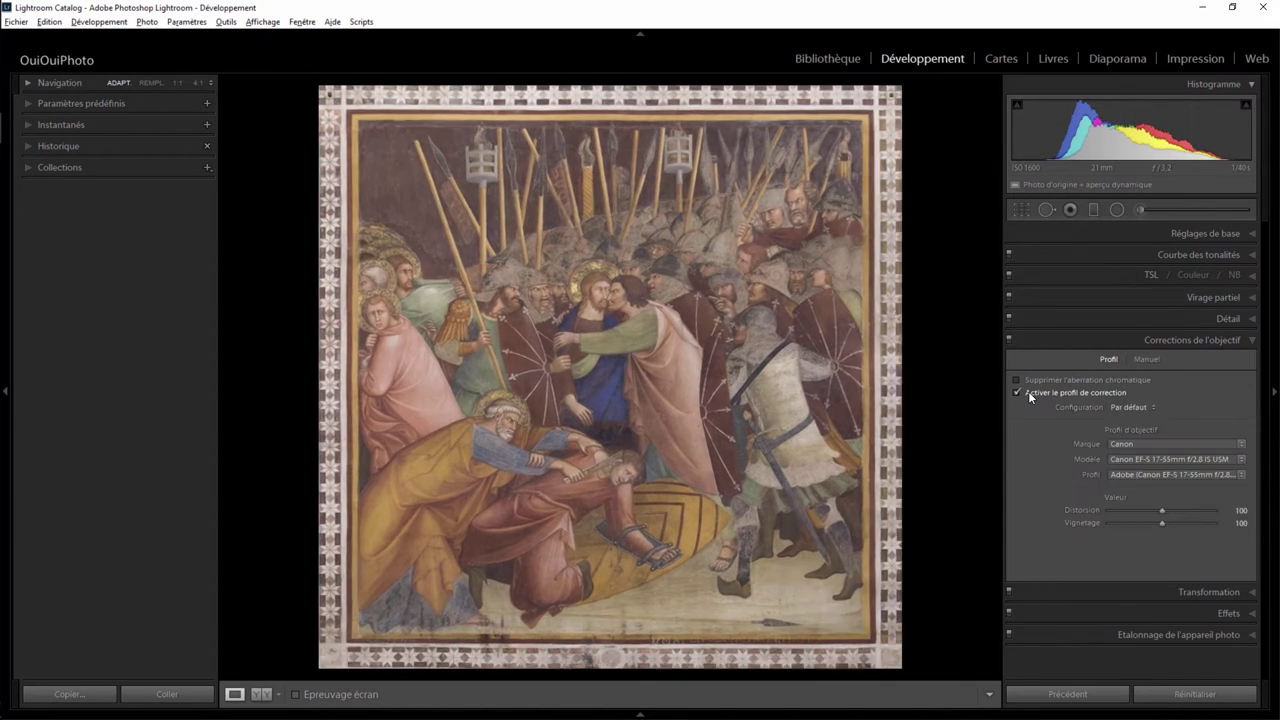
{"action": "left_click", "coordinate": [1028, 391]}
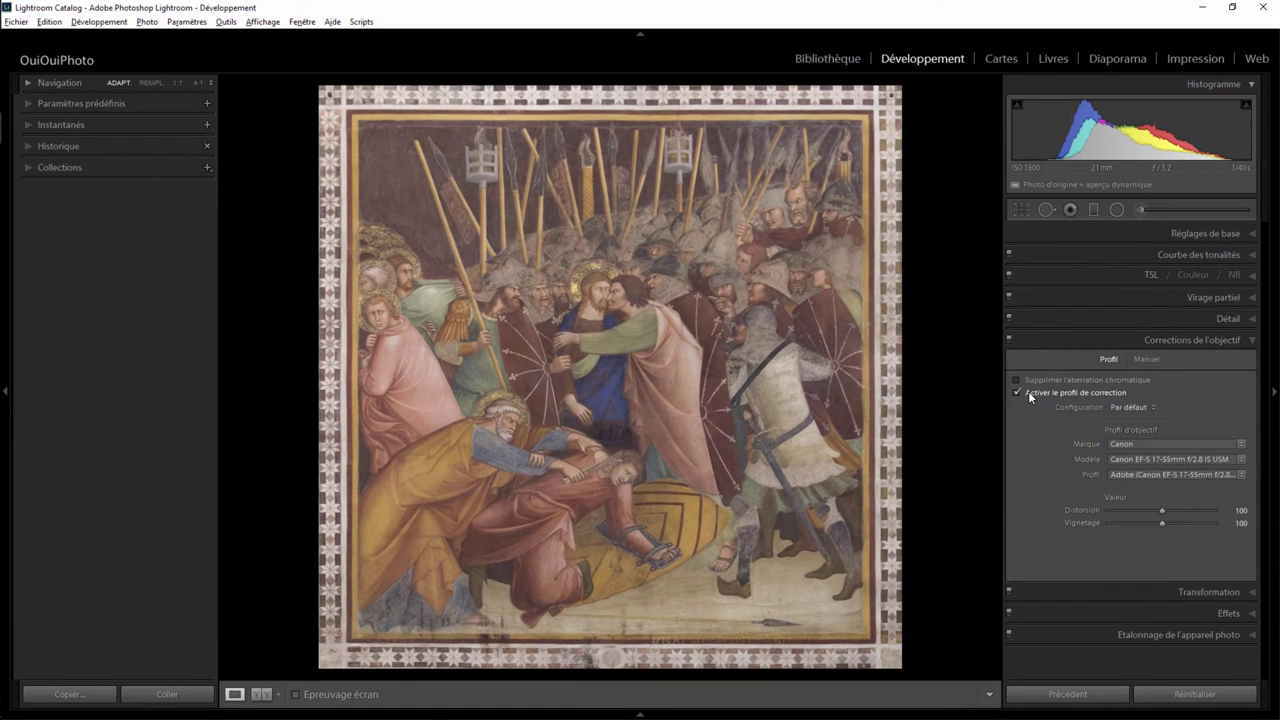
{"action": "left_click", "coordinate": [1020, 209]}
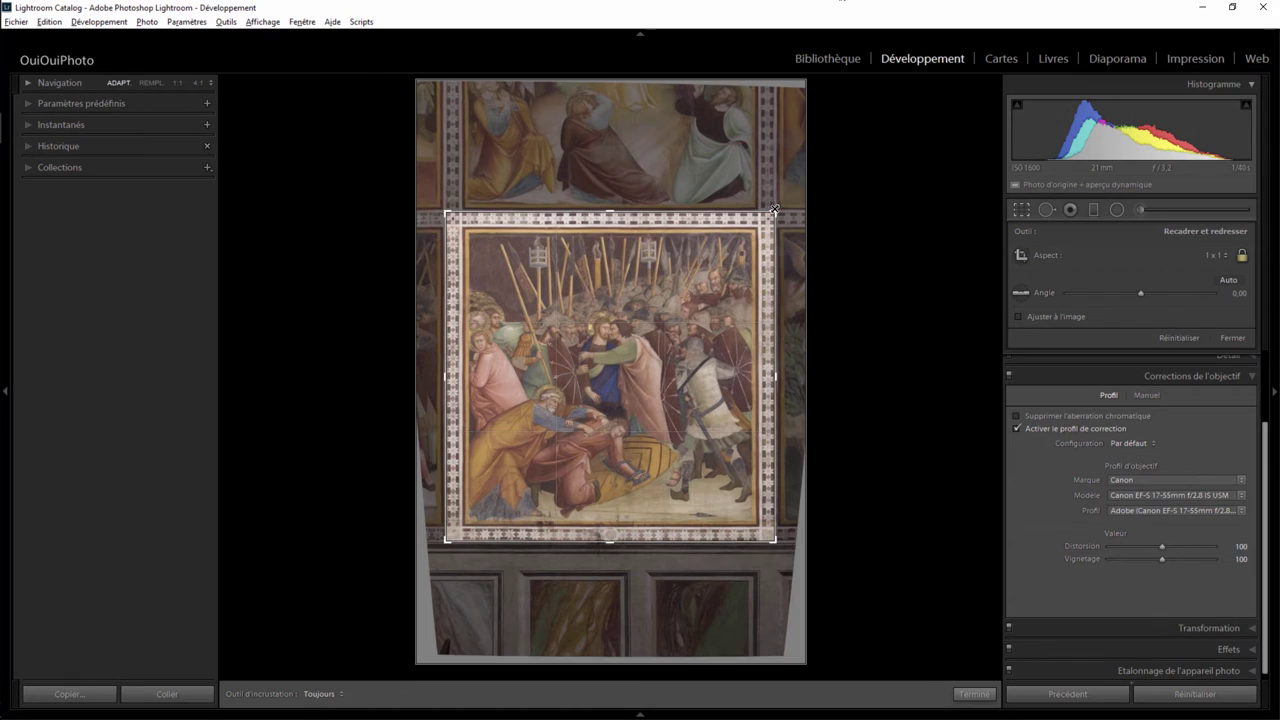
Step: Refit the crop corners to the fresco's patterned border and apply the crop
{"action": "left_click_drag", "start_coordinate": [774, 209], "coordinate": [774, 211]}
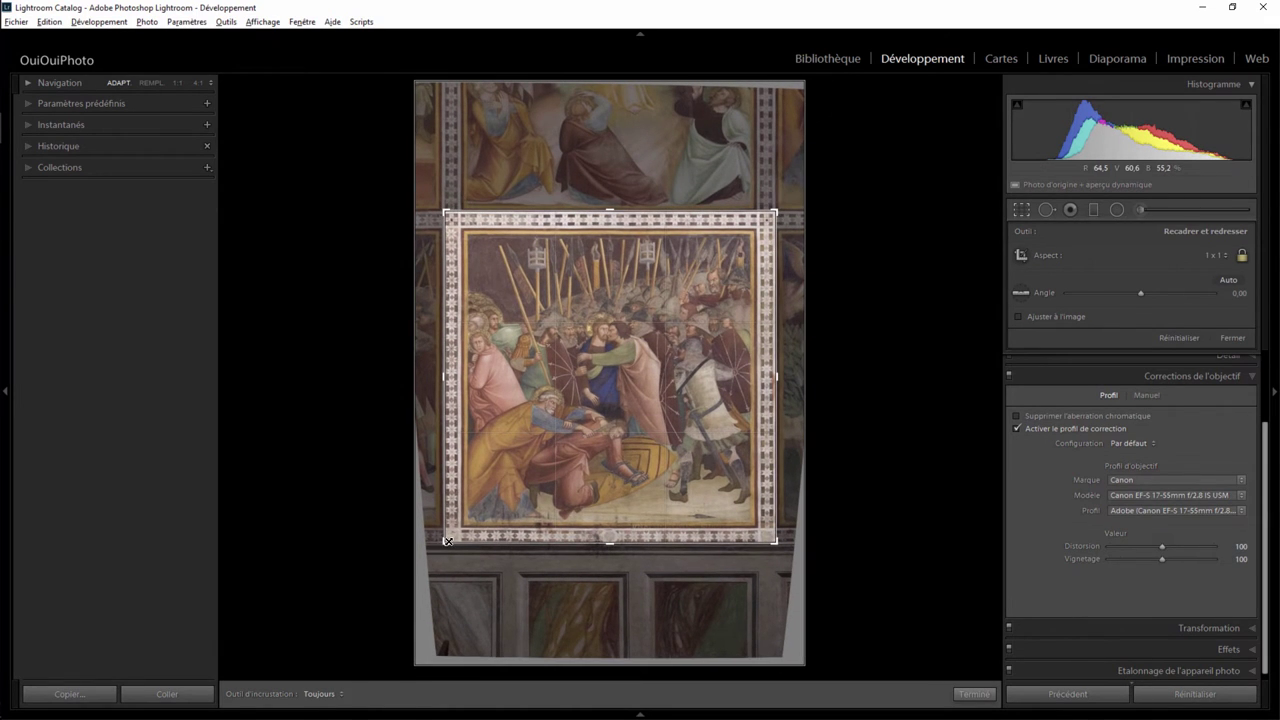
{"action": "left_click_drag", "start_coordinate": [447, 543], "coordinate": [446, 542]}
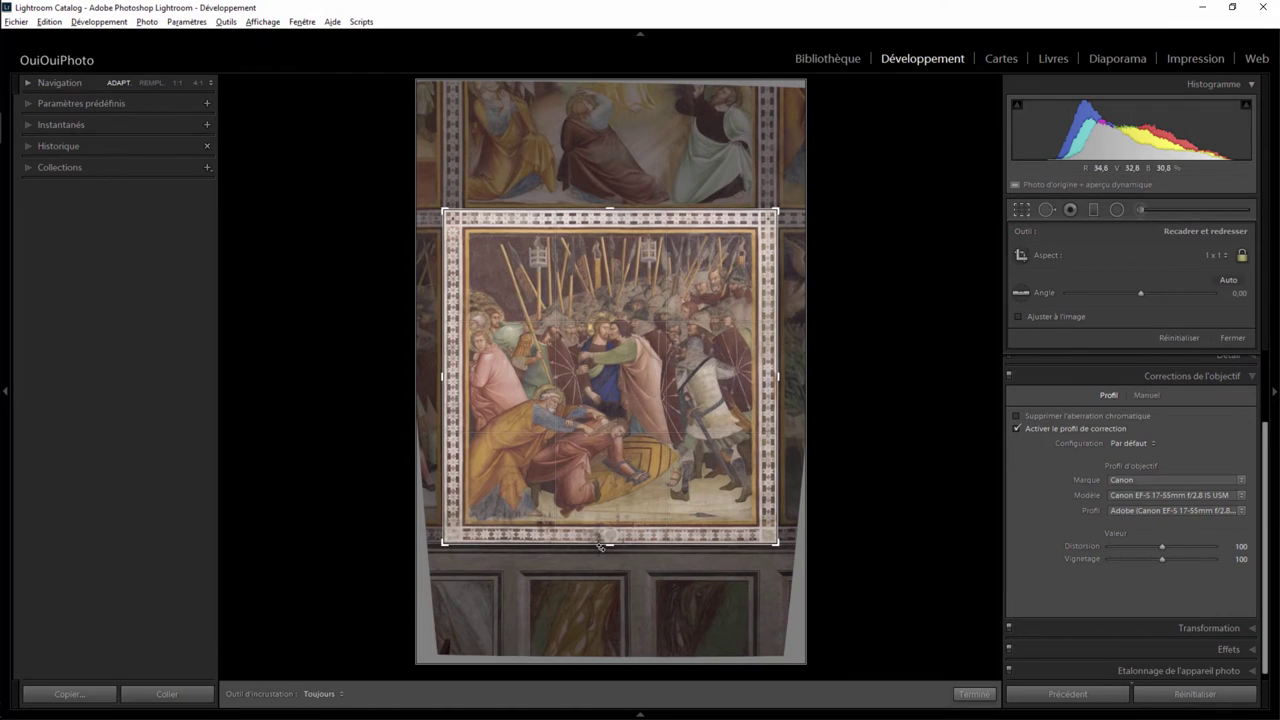
{"action": "left_click_drag", "start_coordinate": [778, 544], "coordinate": [779, 545]}
{"action": "left_click", "coordinate": [972, 693]}
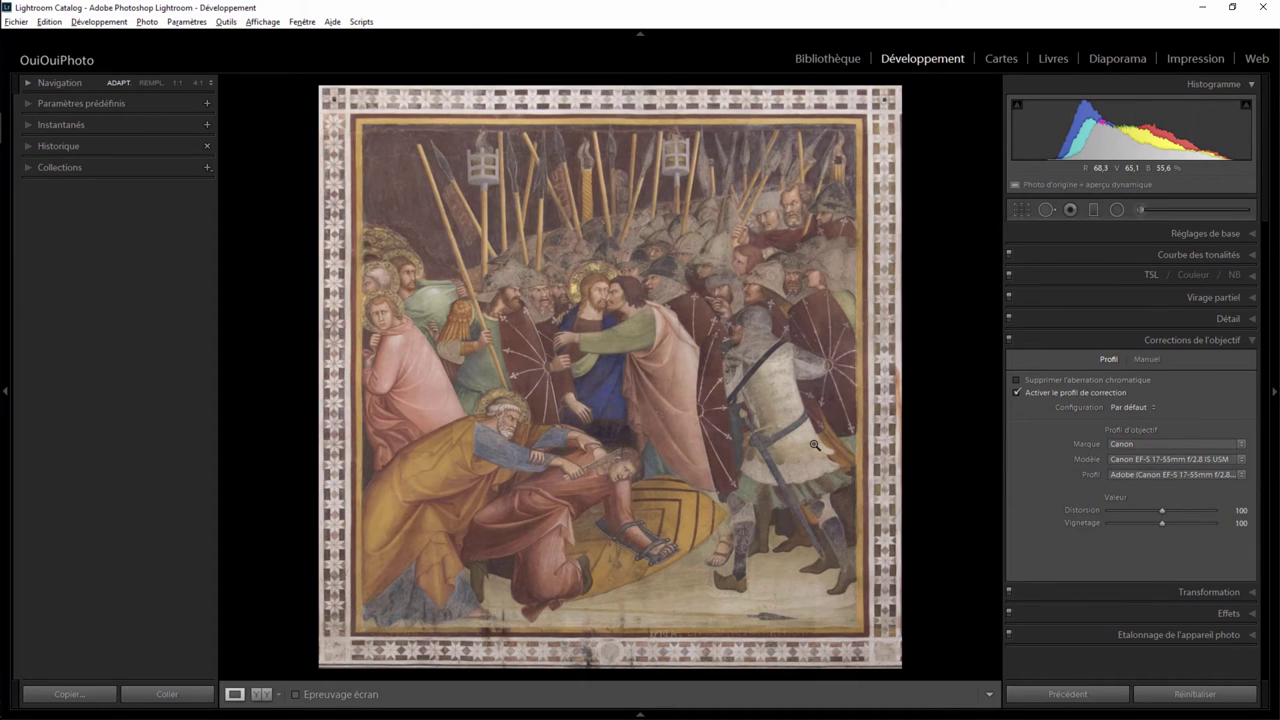
Step: Auto-set Whites to +45 with Shift+double-click and raise Clarity to +30
{"action": "left_click", "coordinate": [1253, 234]}
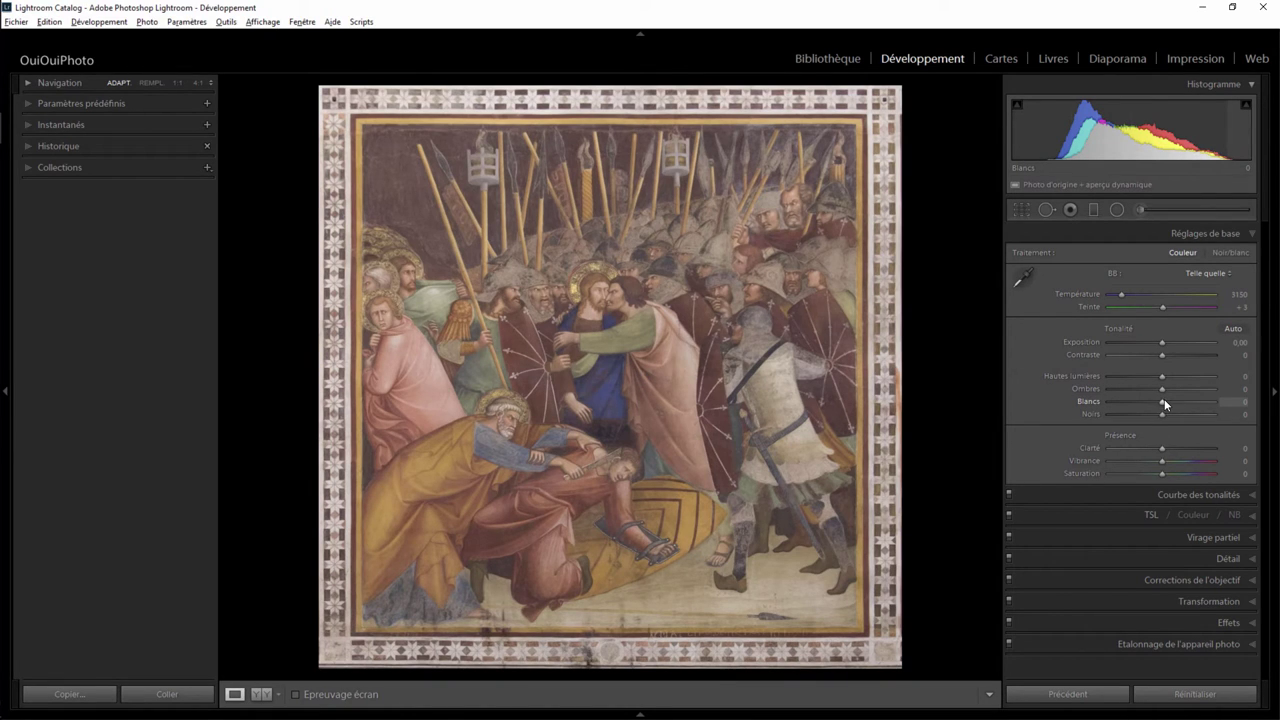
{"action": "key", "text": "shift"}
{"action": "double_click", "coordinate": [1162, 403], "text": "shift"}
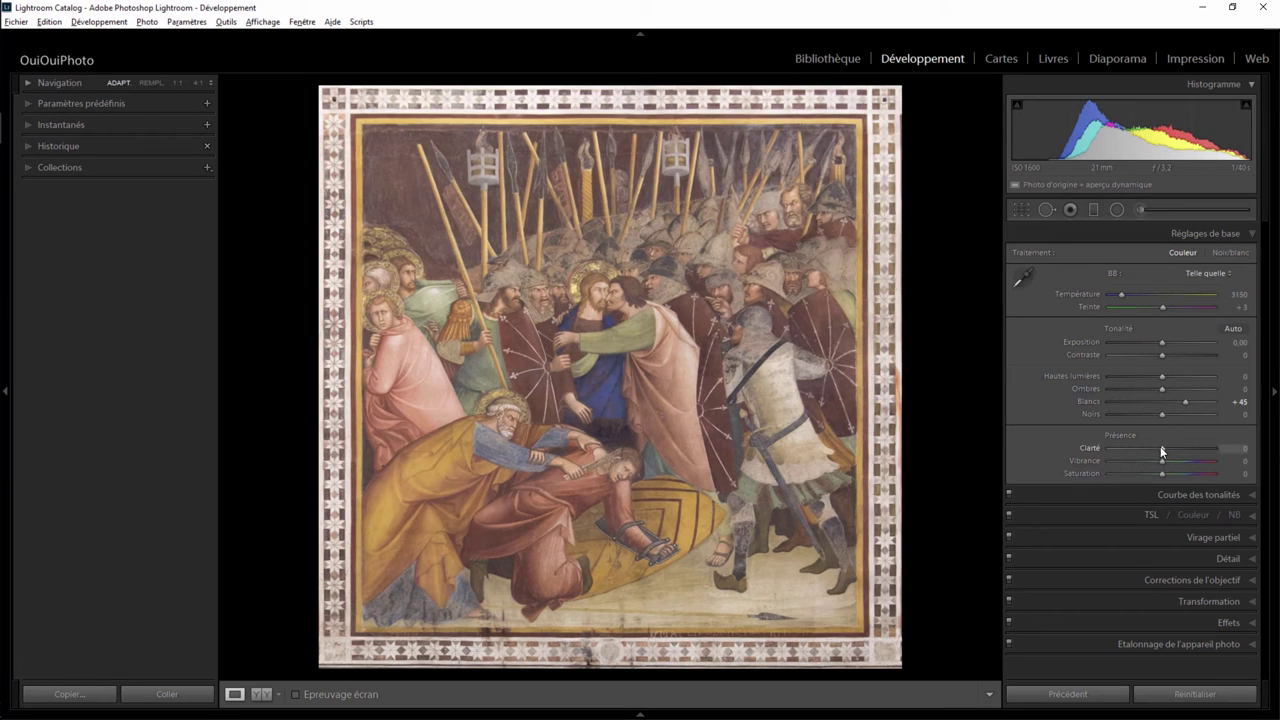
{"action": "left_click_drag", "start_coordinate": [1162, 448], "coordinate": [1166, 448]}
{"action": "left_click_drag", "start_coordinate": [1186, 442], "coordinate": [1176, 440]}
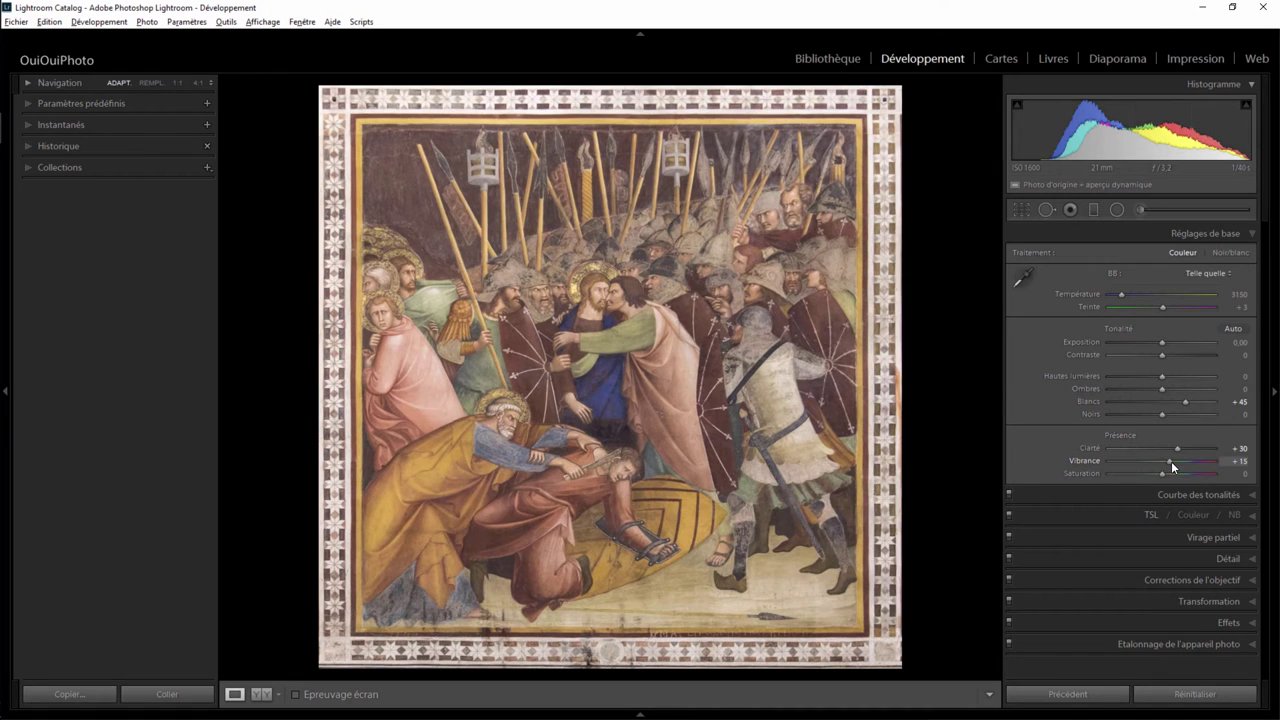
Step: Set Vibrance to +30 and reset Saturation to 0
{"action": "mouse_move", "coordinate": [1171, 461]}
{"action": "left_mouse_down"}
{"action": "mouse_move", "coordinate": [1211, 459]}
{"action": "mouse_move", "coordinate": [1093, 471]}
{"action": "mouse_move", "coordinate": [1205, 465]}
{"action": "mouse_move", "coordinate": [1178, 463]}
{"action": "mouse_move", "coordinate": [1163, 479]}
{"action": "mouse_move", "coordinate": [1226, 475]}
{"action": "mouse_move", "coordinate": [1108, 481]}
{"action": "left_mouse_up"}
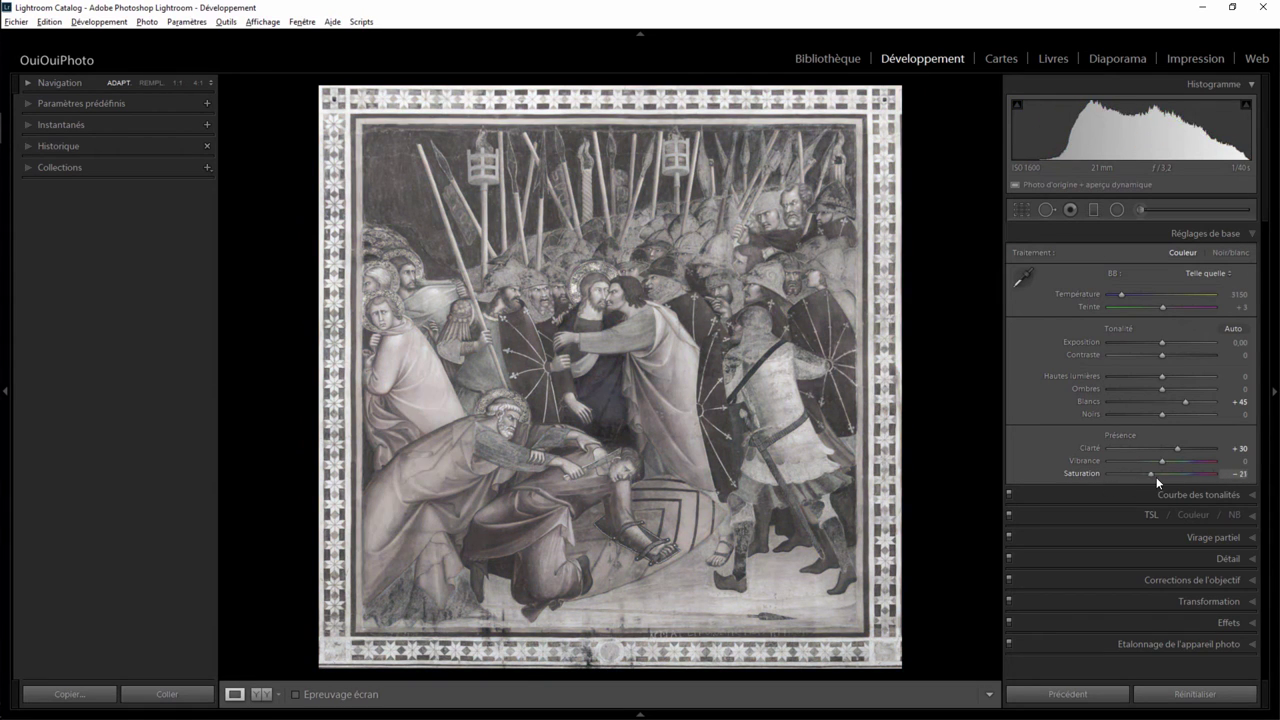
{"action": "double_click", "coordinate": [1156, 476]}
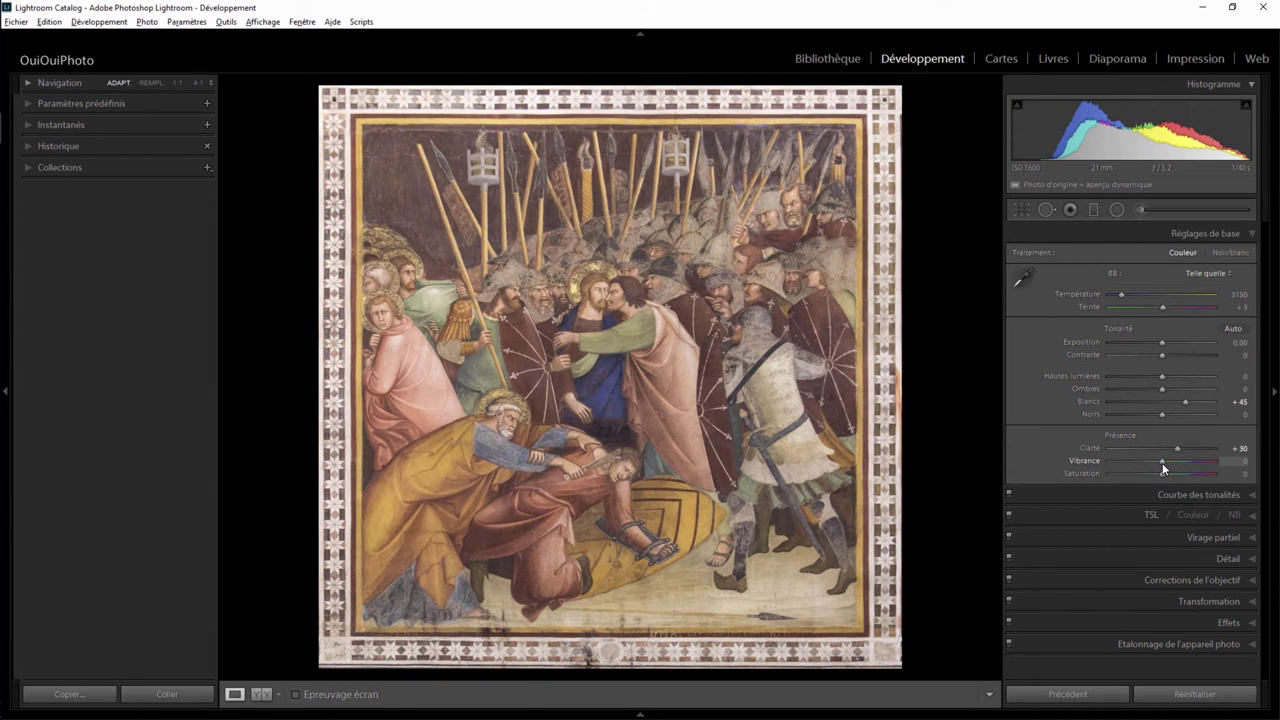
{"action": "left_click_drag", "start_coordinate": [1164, 463], "coordinate": [1177, 460]}
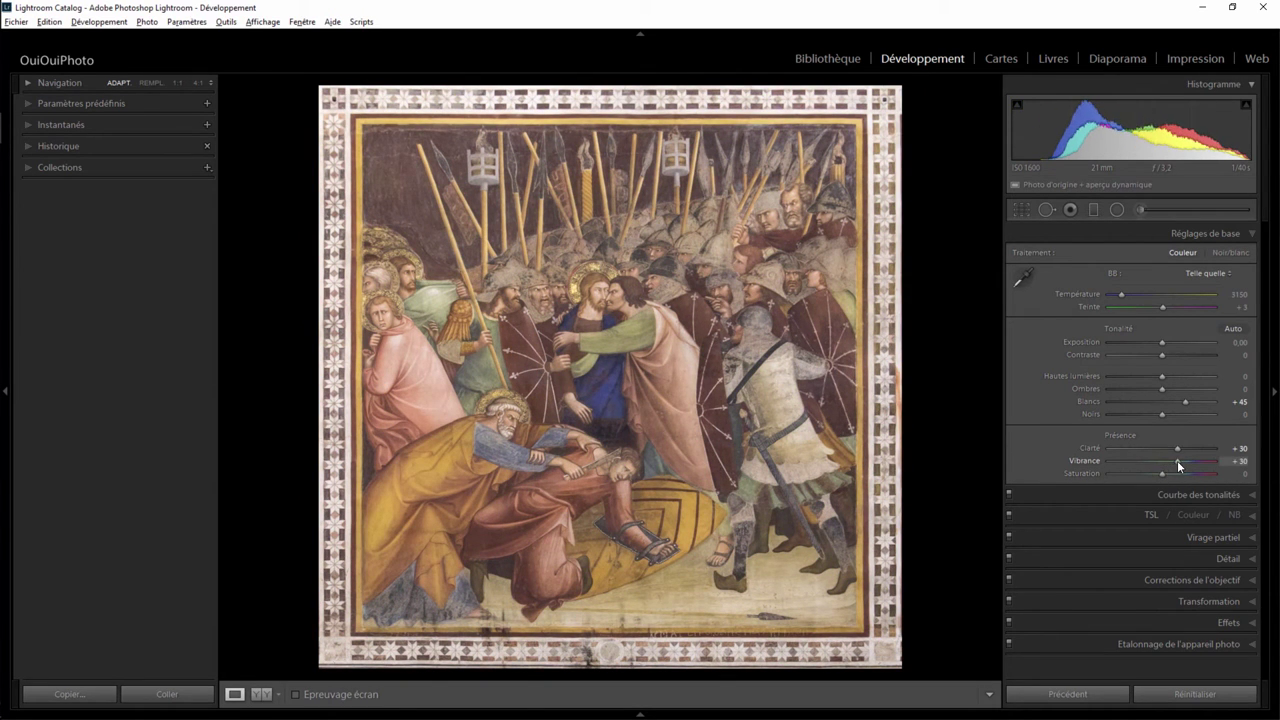
Step: Sample the white border with the WB eyedropper at 1:1, giving Temperature 2900, Tint -2
{"action": "left_click", "coordinate": [598, 109]}
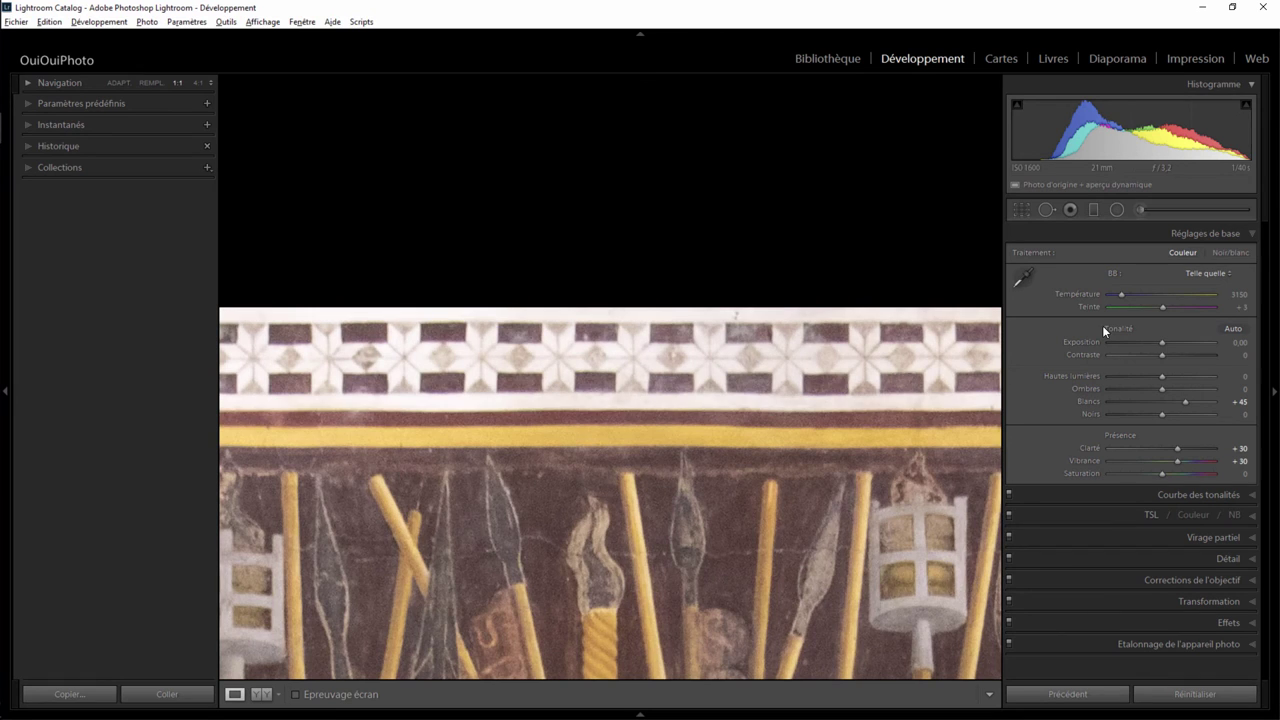
{"action": "left_click", "coordinate": [1022, 276]}
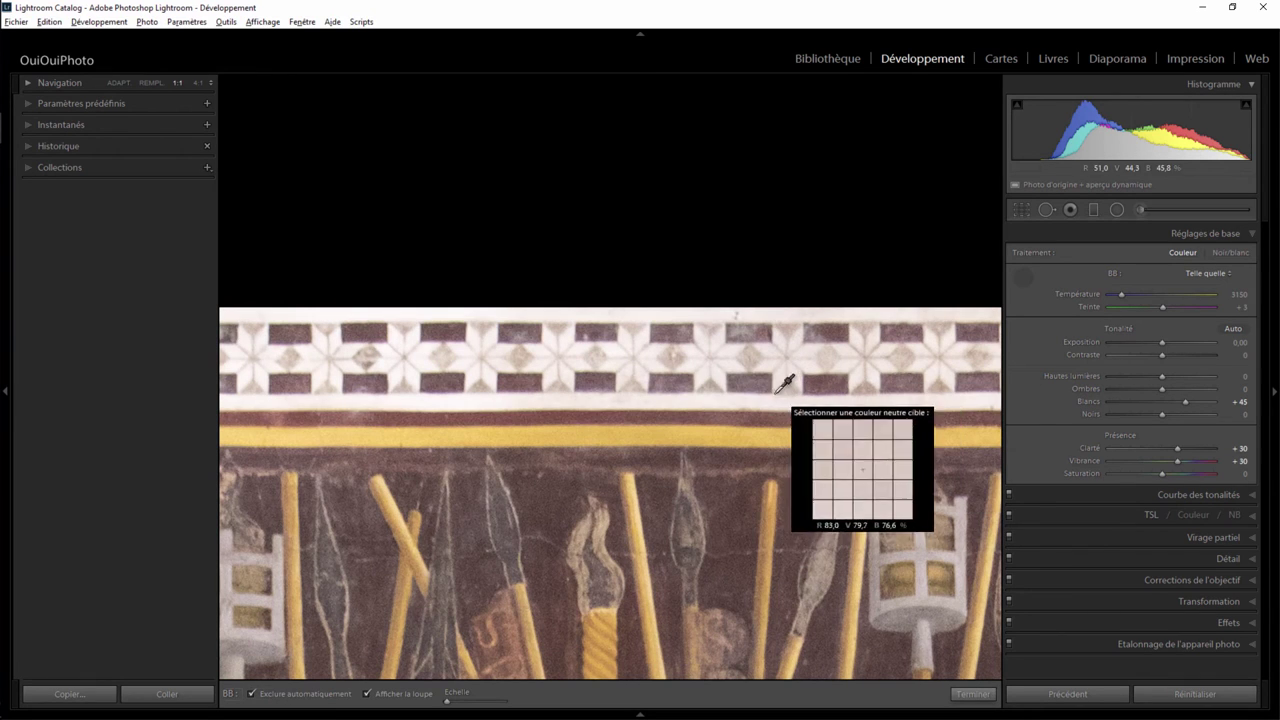
{"action": "left_click", "coordinate": [636, 400]}
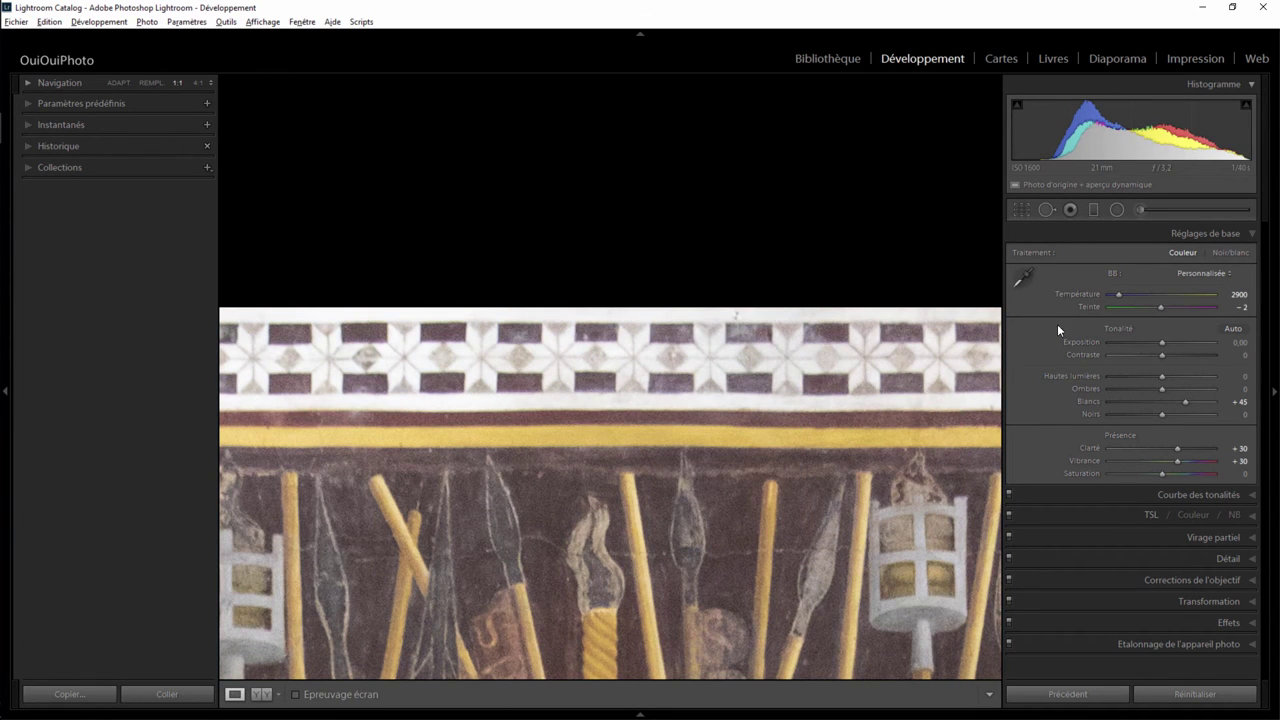
{"action": "left_click", "coordinate": [818, 494]}
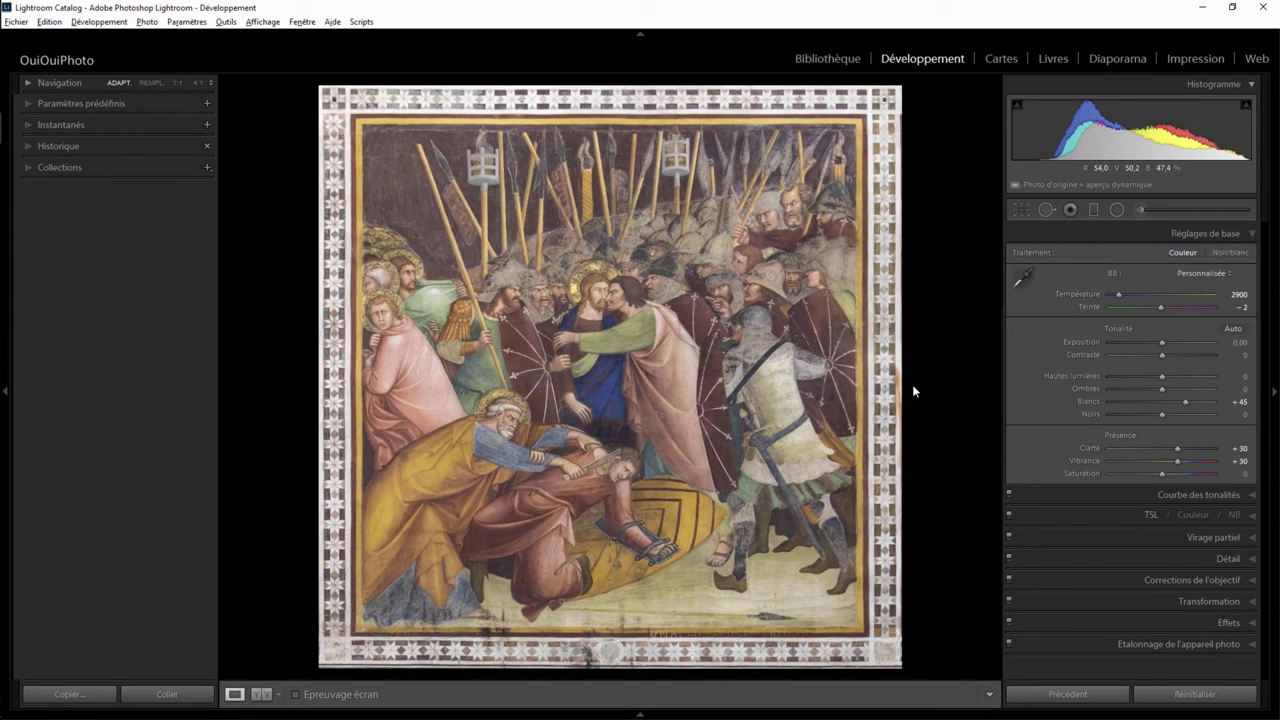
Step: Raise HSL Yellow luminance to +41 and inspect the central embracing figures at 1:1
{"action": "left_click", "coordinate": [1252, 514]}
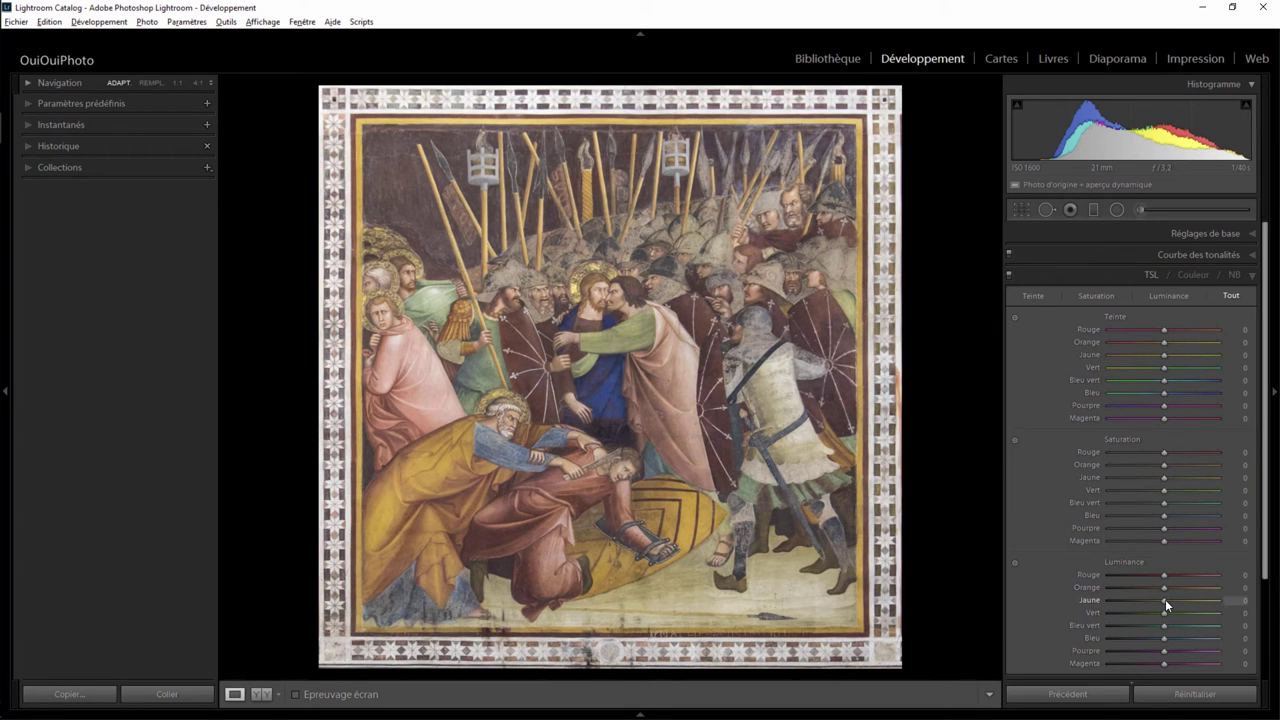
{"action": "left_click_drag", "start_coordinate": [1165, 599], "coordinate": [1189, 594]}
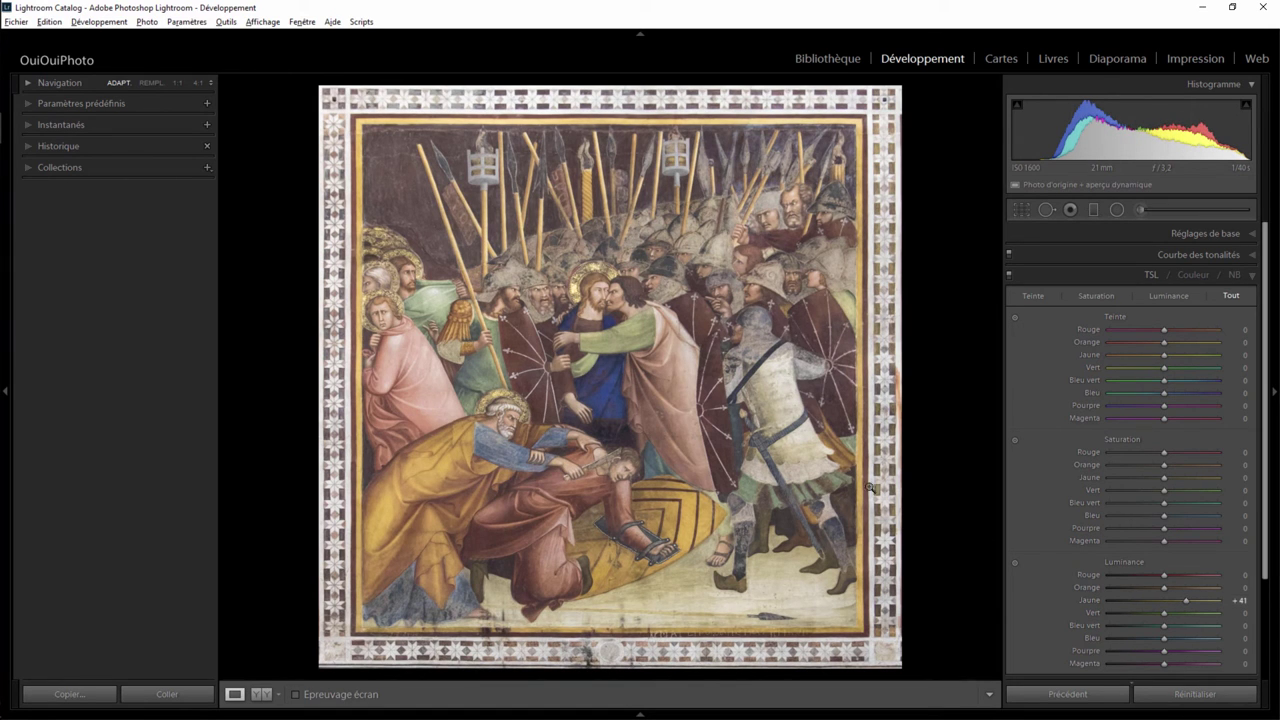
{"action": "left_click", "coordinate": [664, 340]}
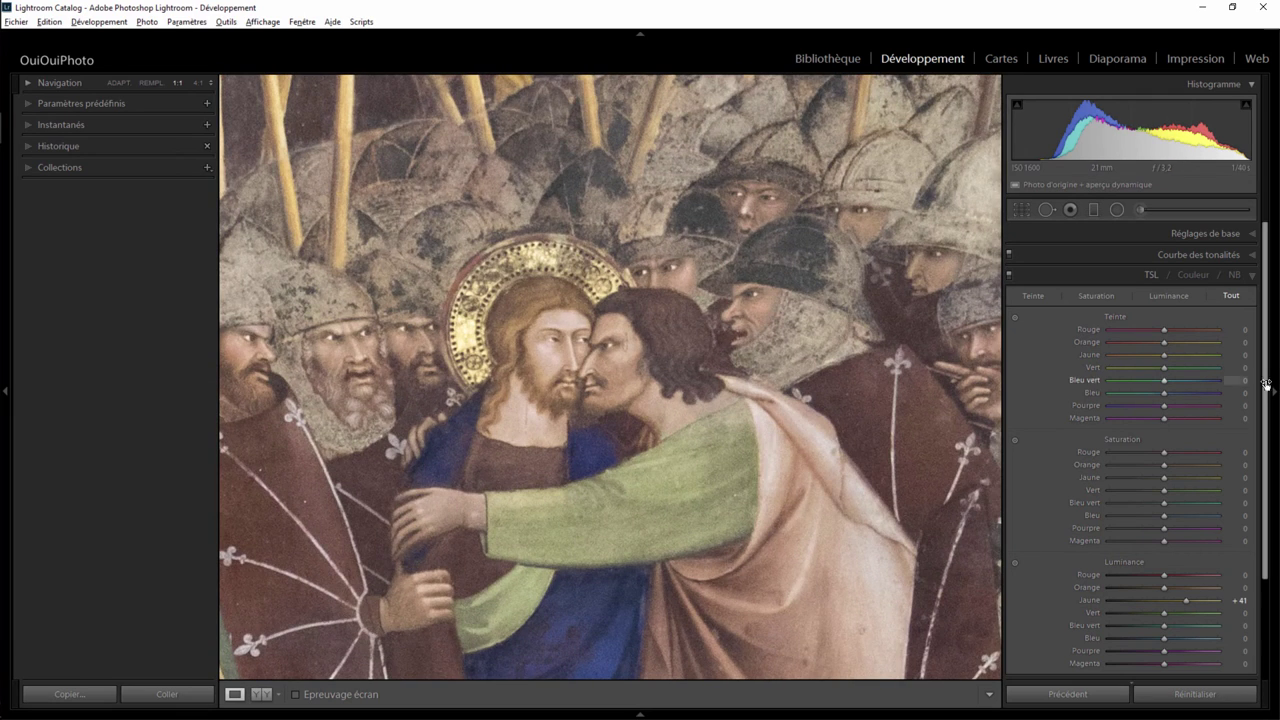
{"action": "left_click_drag", "start_coordinate": [1266, 384], "coordinate": [1266, 535]}
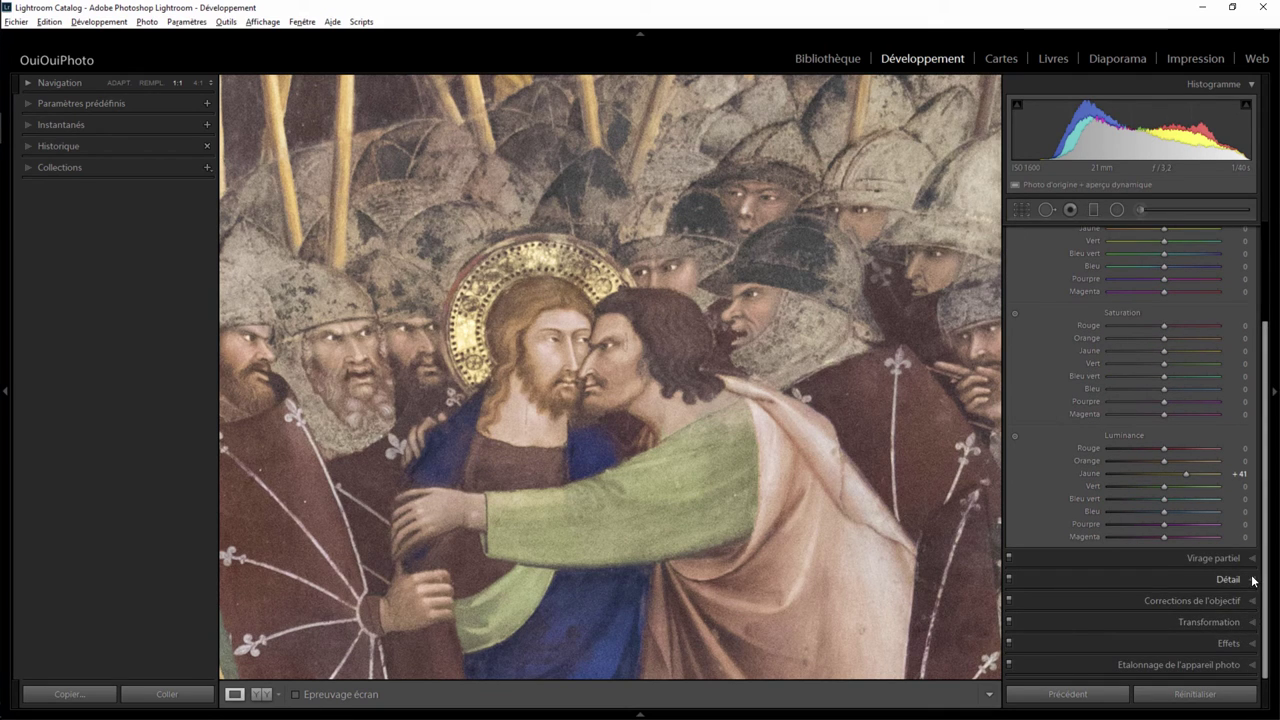
Step: Set Detail luminance noise reduction to 10 alongside sharpening Amount 55, then view the whole fresco
{"action": "left_click", "coordinate": [1253, 580]}
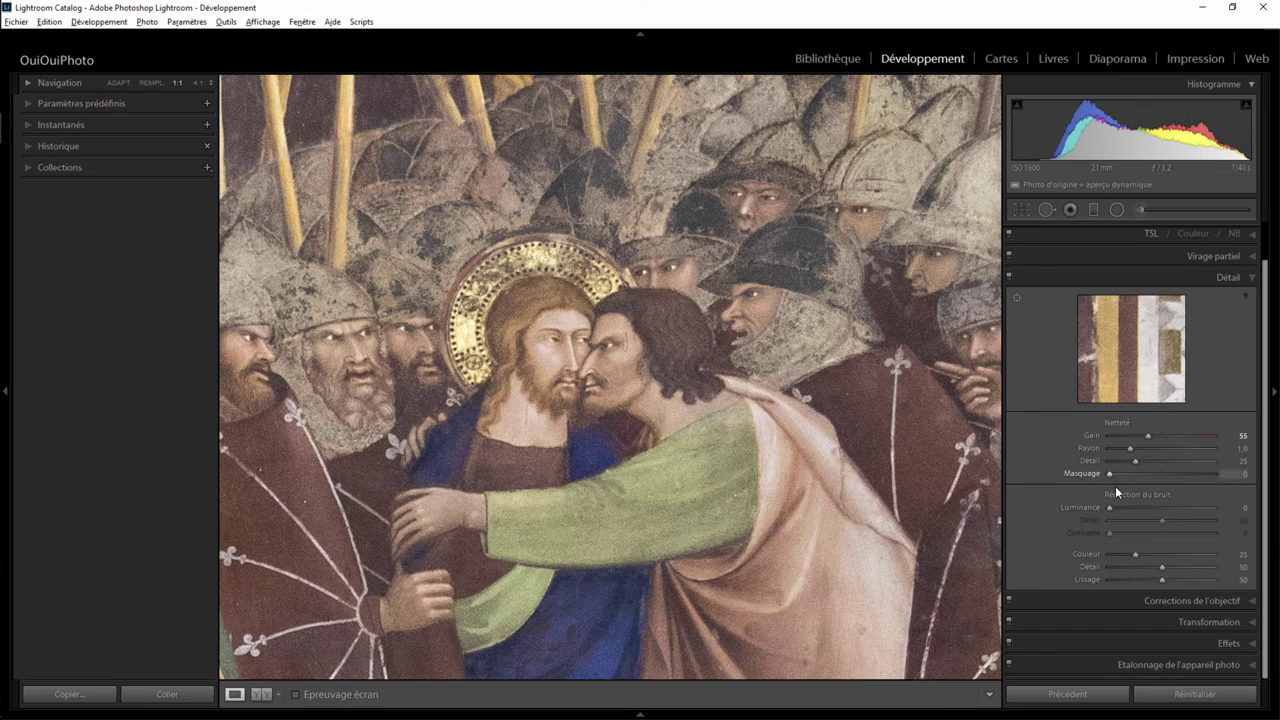
{"action": "left_click_drag", "start_coordinate": [1109, 506], "coordinate": [1116, 507]}
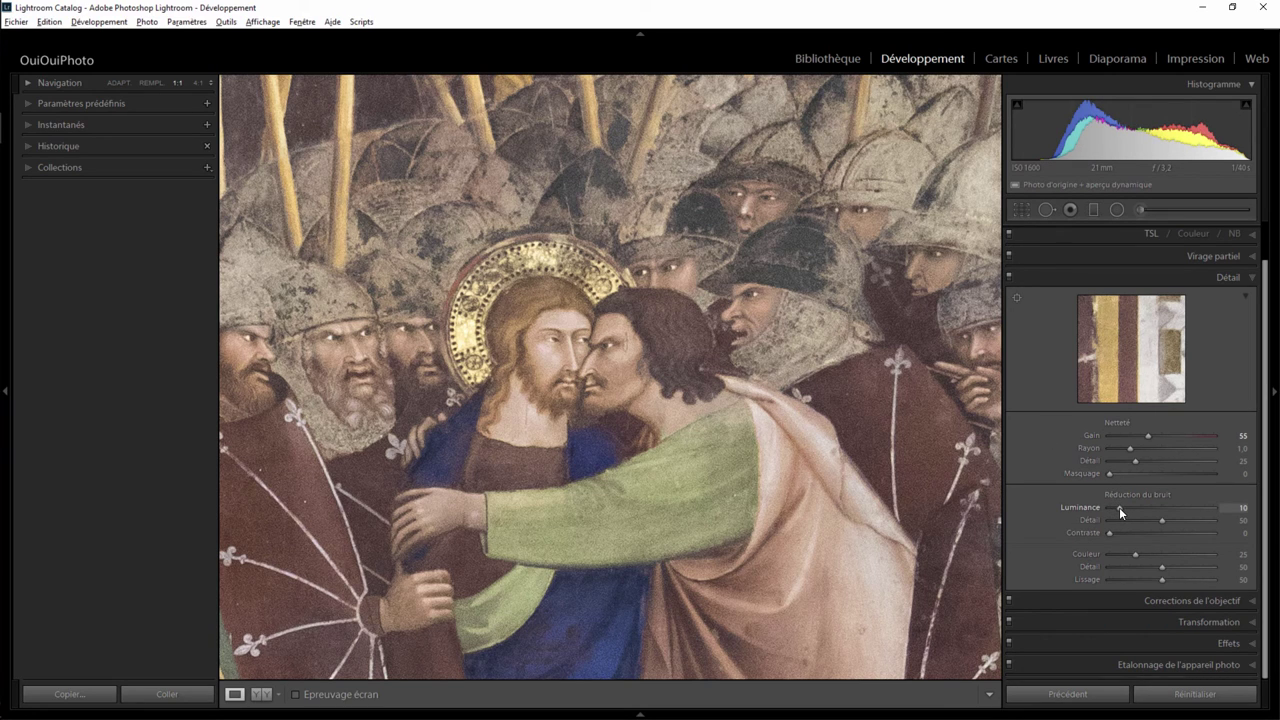
{"action": "left_click", "coordinate": [721, 307]}
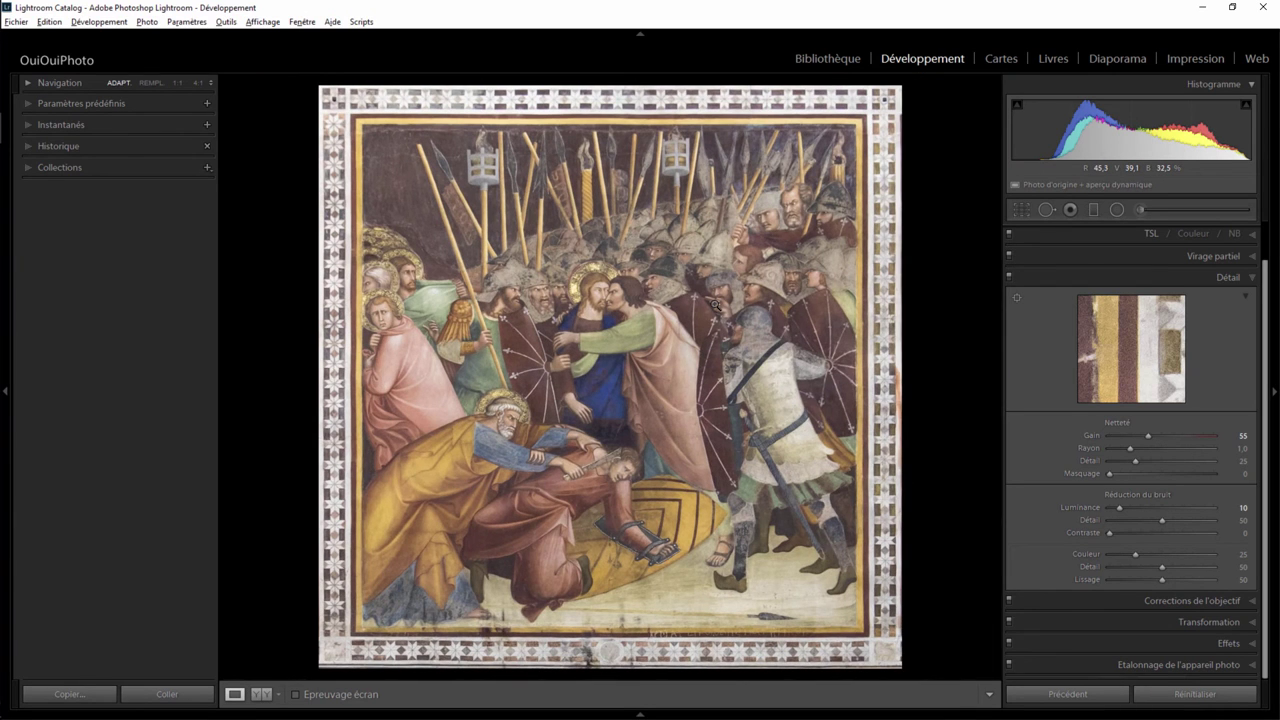
{"action": "key", "text": "backslash"}
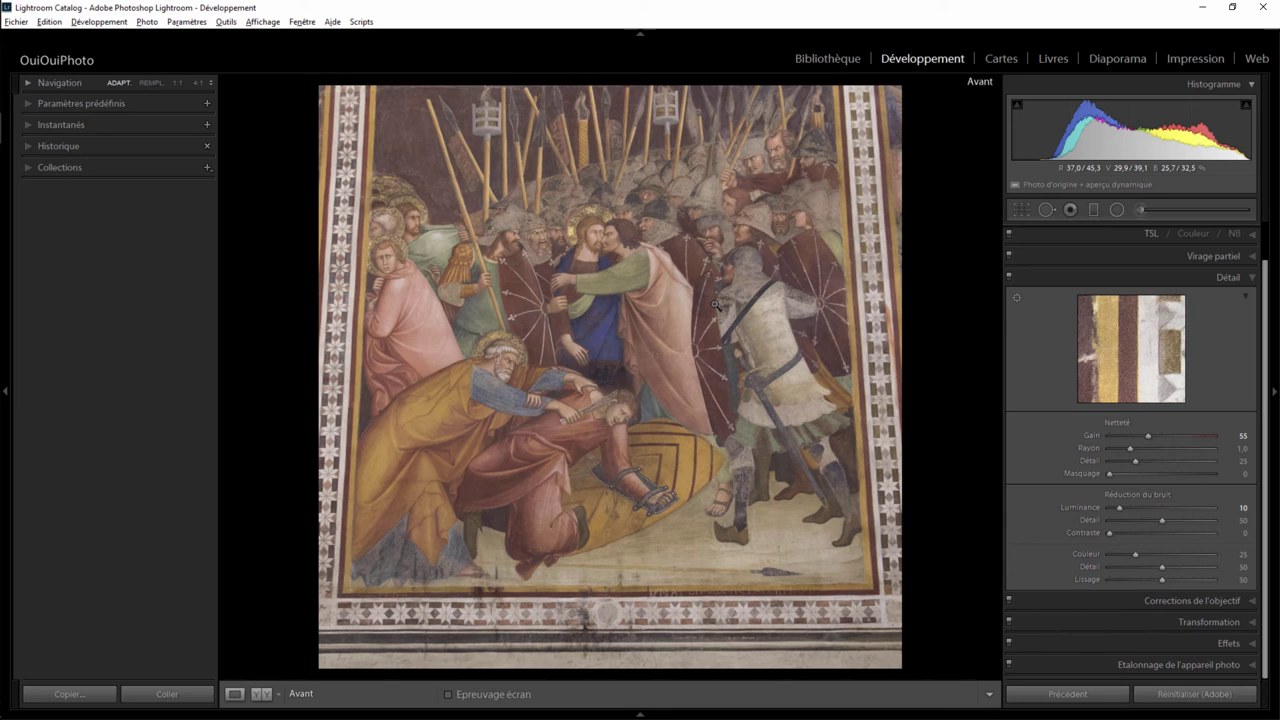
{"action": "key", "text": "backslash"}
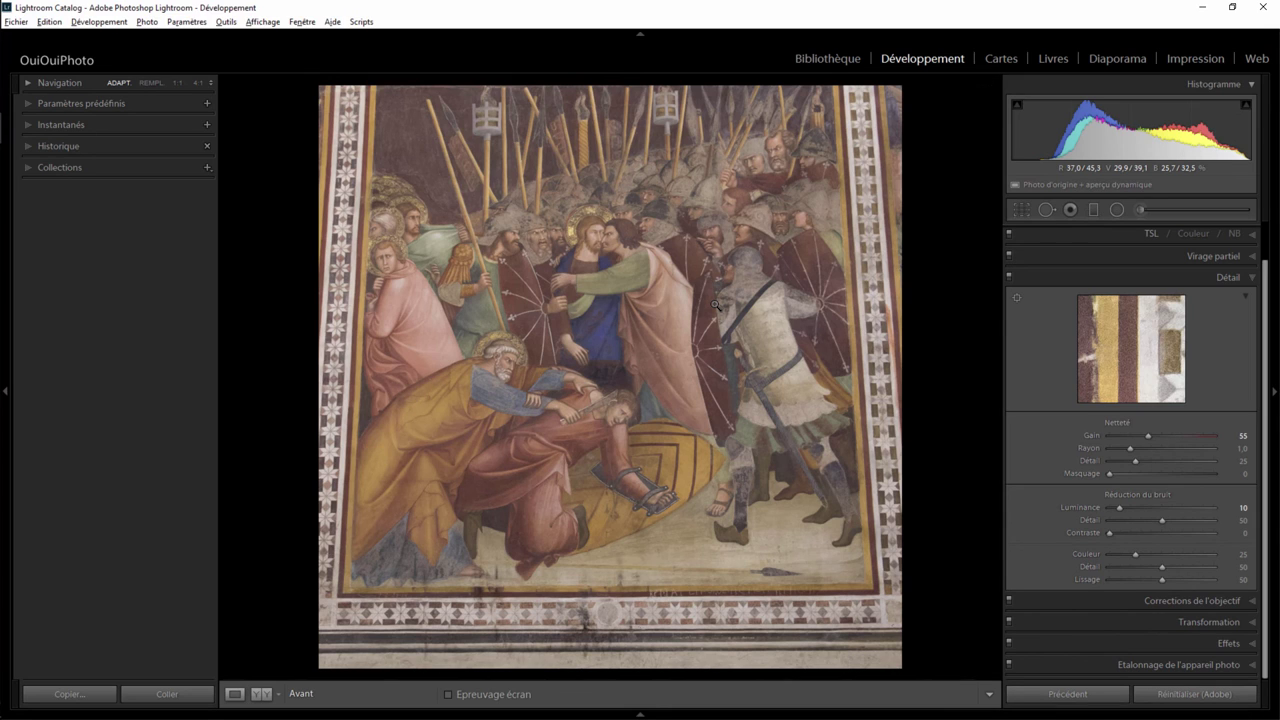